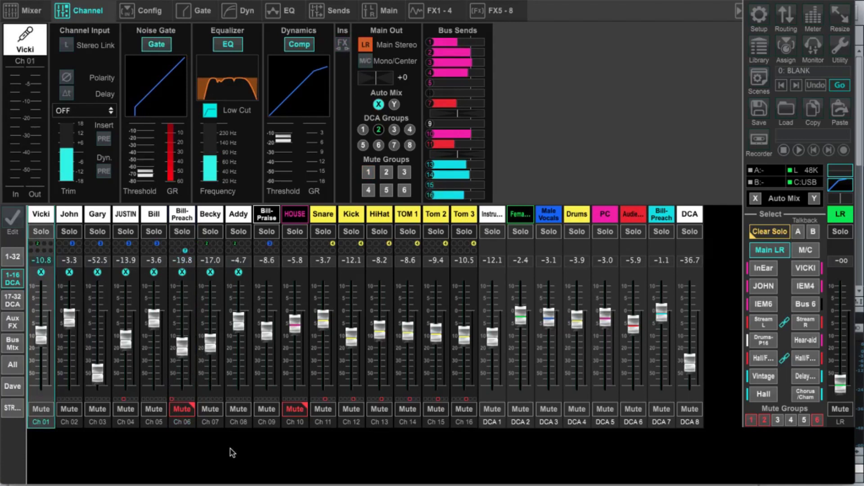
Review the EQ and dynamics settings of channel 2 and the fader layer for channels 17 to 32
key(Right)
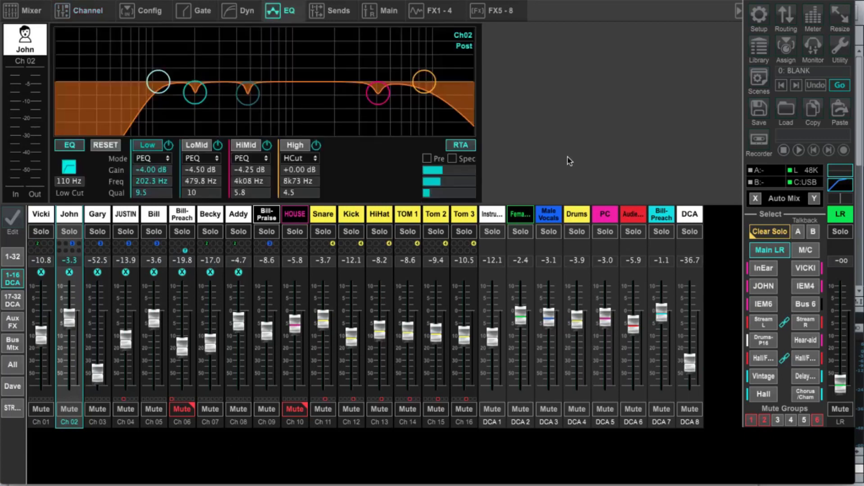
key(d)
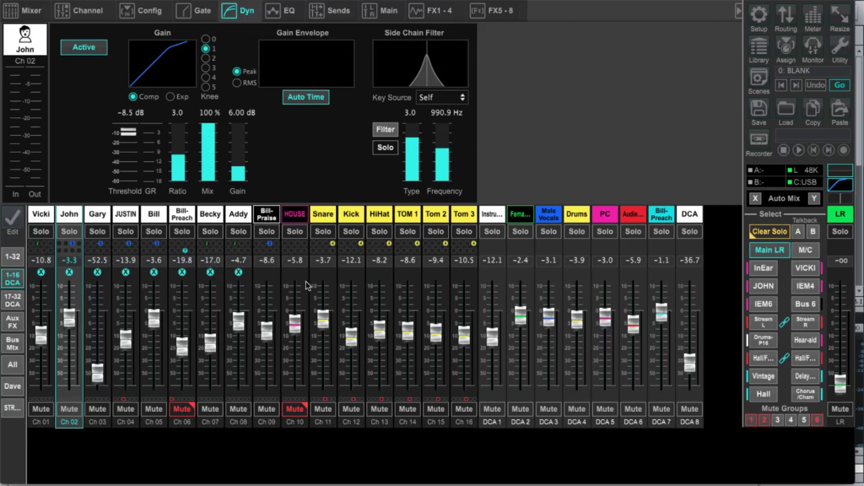
click(16, 306)
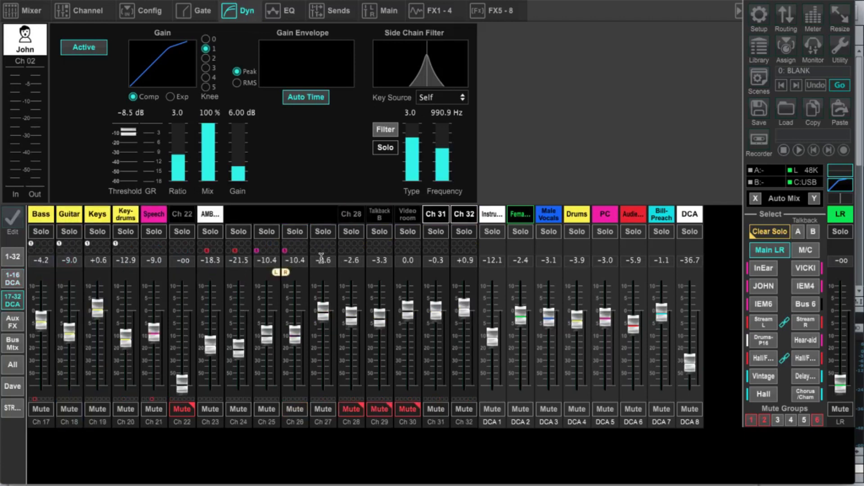
Show the custom streaming fader layer as sends to the Stream L bus and select the Stream L strip
click(12, 408)
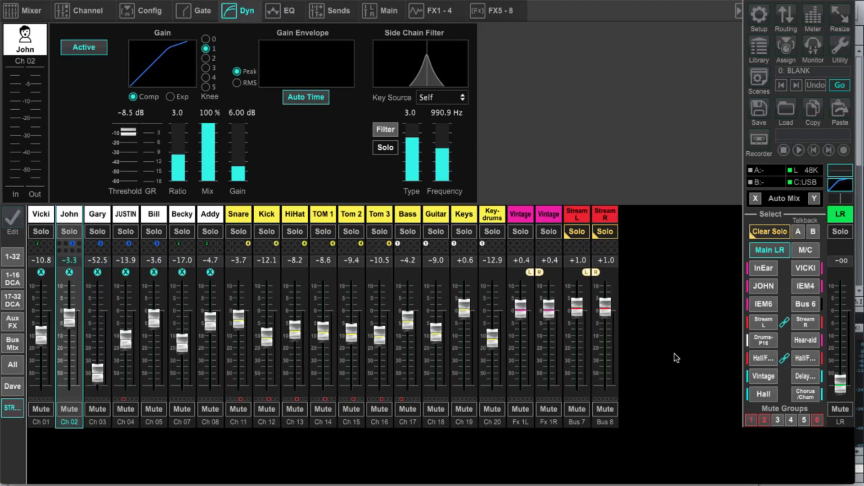
click(763, 322)
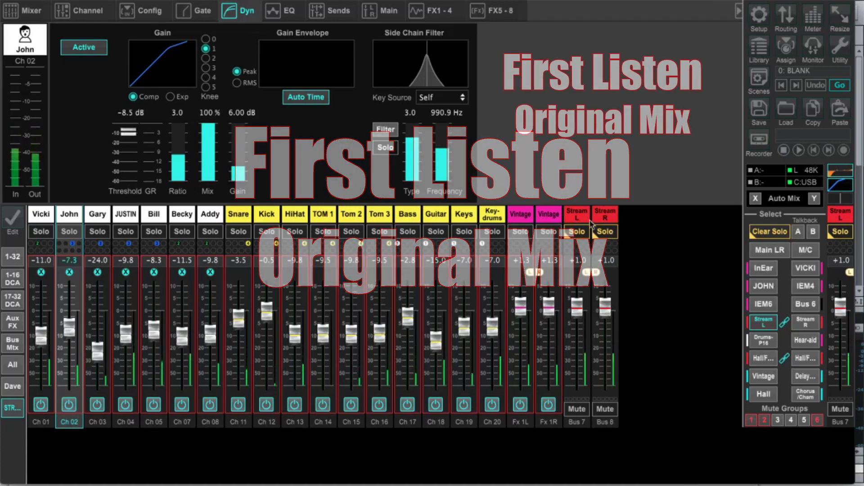
click(575, 218)
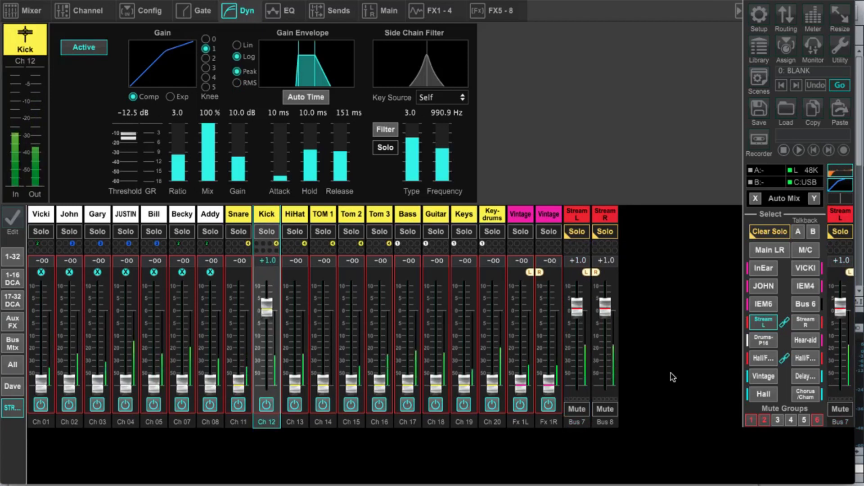
Bypass the Kick channel's EQ, low cut and compressor, and re-enable only the EQ
click(282, 11)
click(72, 146)
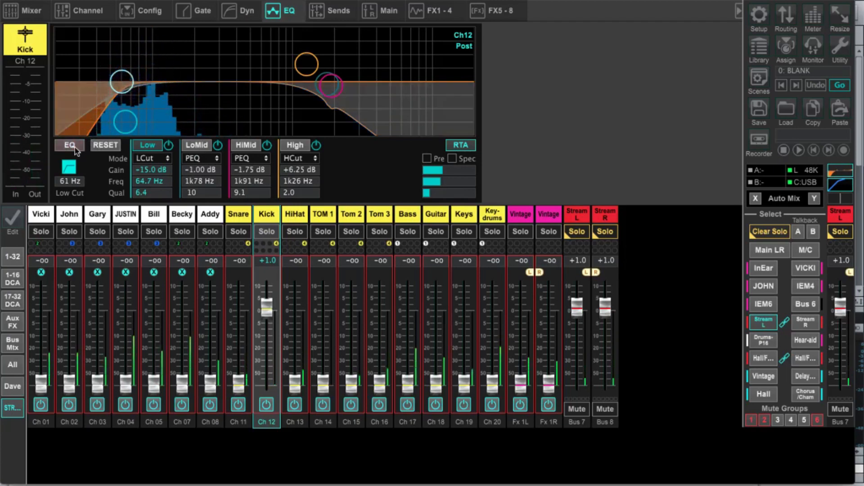
click(69, 170)
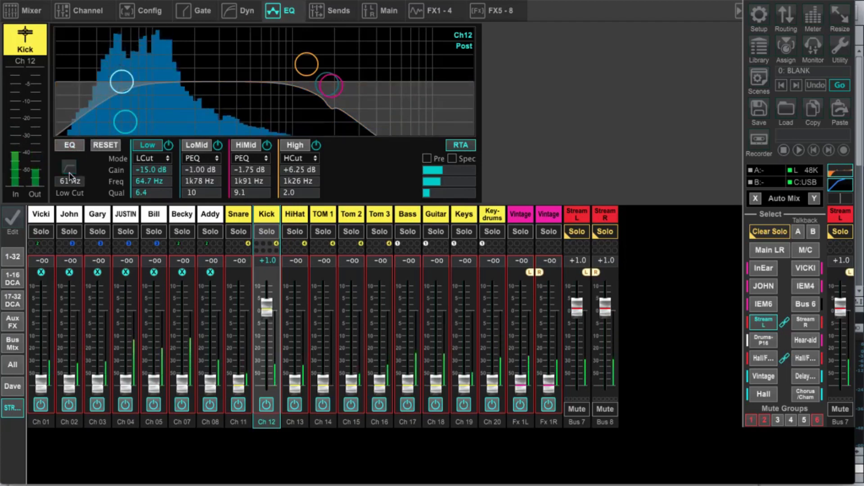
click(240, 11)
click(92, 53)
click(283, 10)
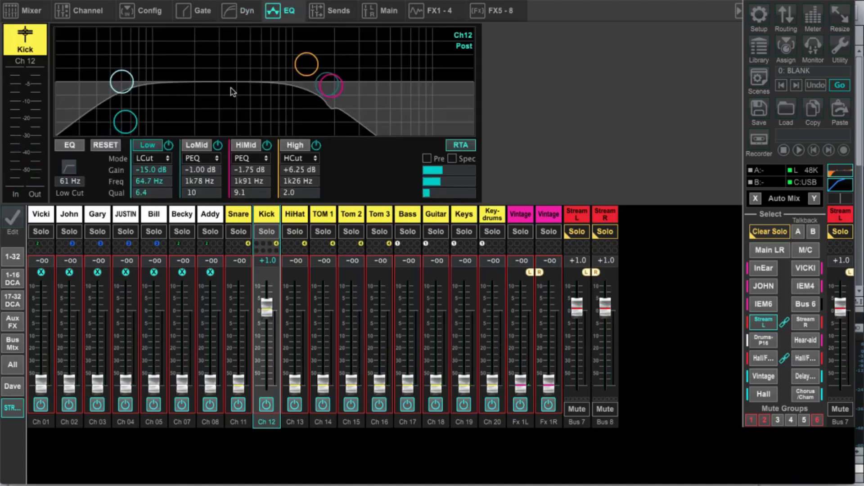
click(70, 146)
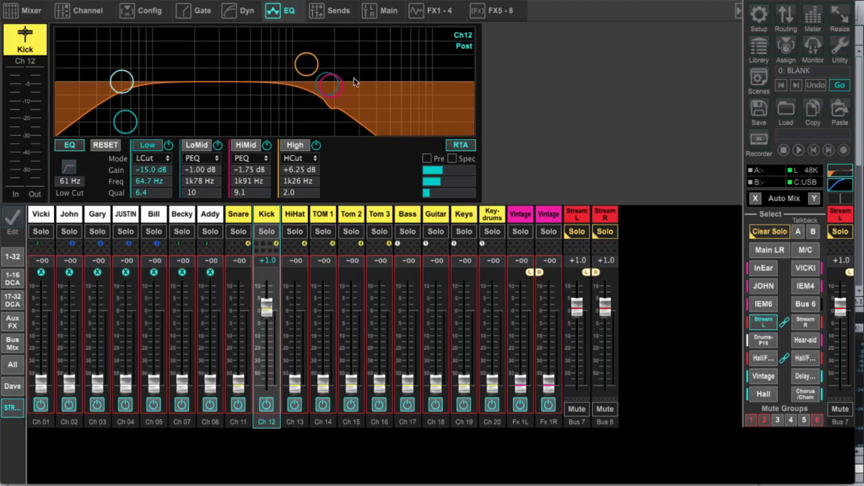
Try boosting the Kick EQ's LoMid band to +8.5 dB at 2.43 kHz and moving its HiMid and High bands to higher frequencies
drag(337, 93, 423, 81)
drag(332, 89, 365, 72)
drag(313, 66, 431, 60)
drag(375, 67, 344, 58)
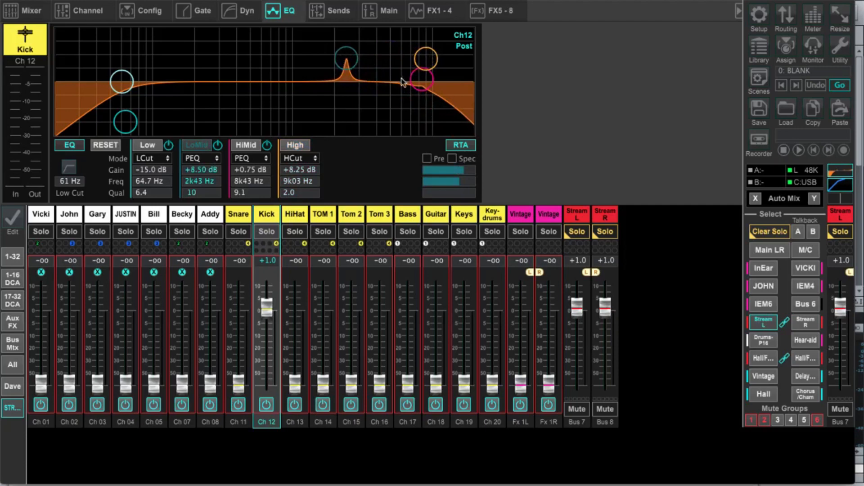
drag(414, 87, 390, 78)
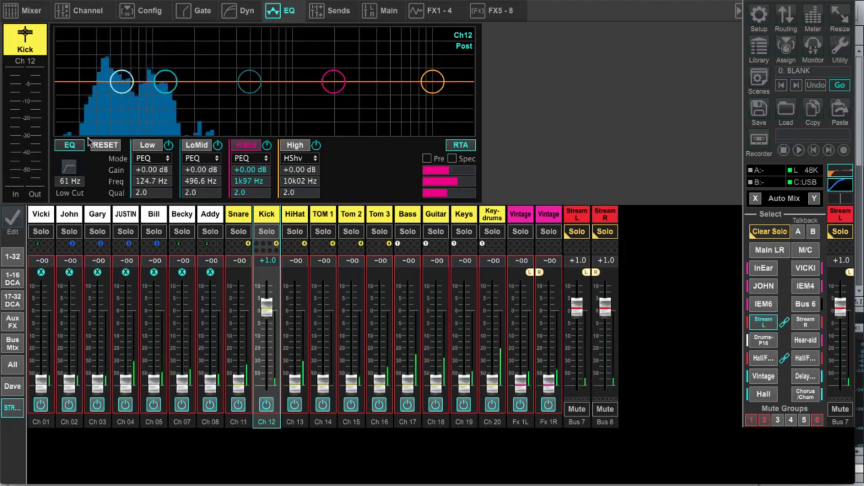
Enable the Kick channel's low cut and lower its frequency to below 40 Hz
click(70, 167)
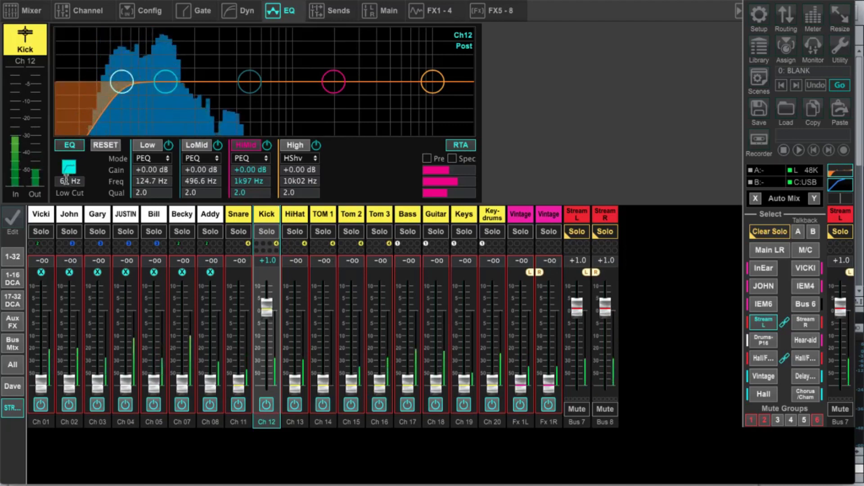
scroll(65, 180, down, 5)
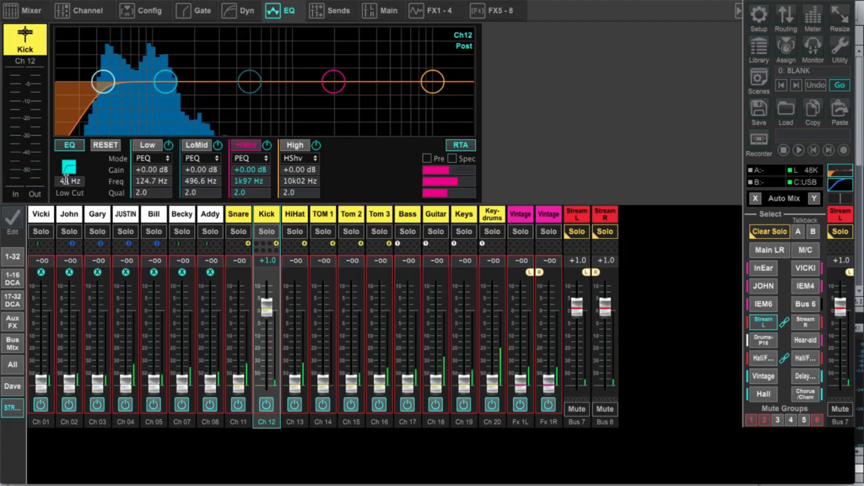
scroll(66, 180, down, 1)
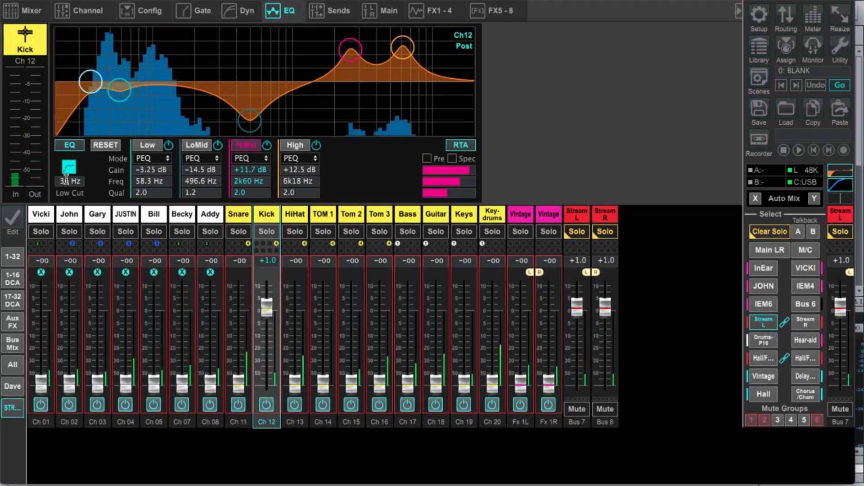
Set the Kick compressor's makeup gain to 0 dB
key(d)
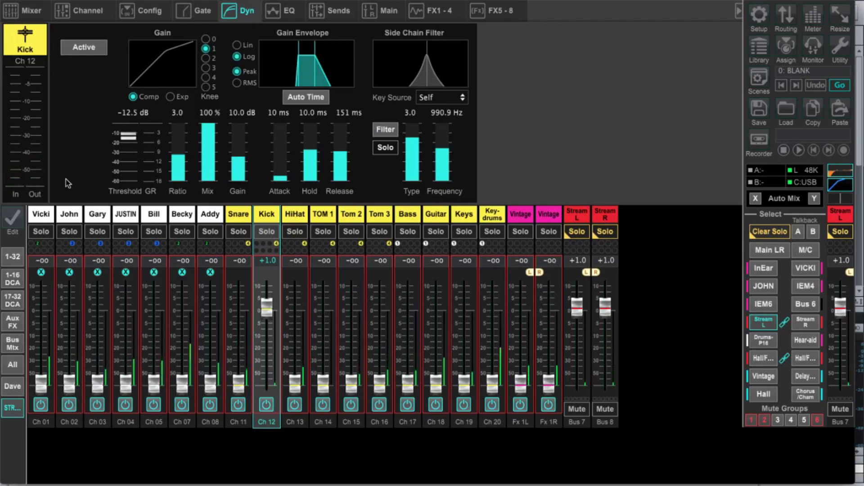
mouse_move(239, 168)
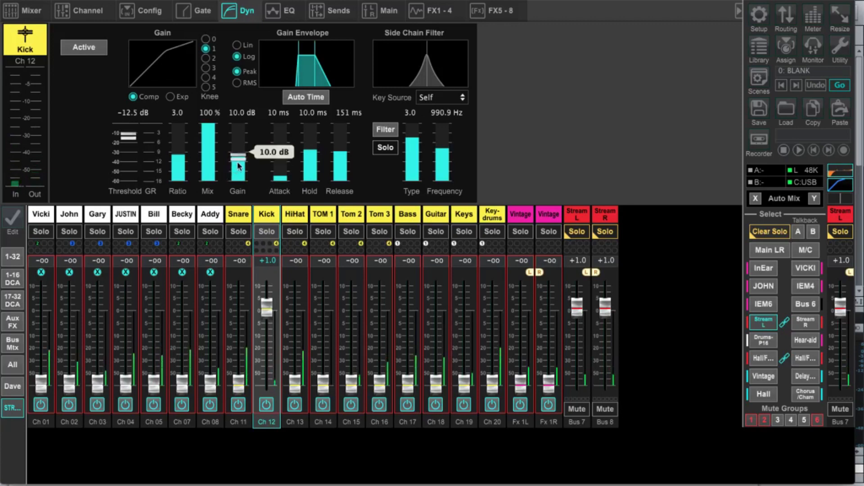
drag(239, 164, 239, 189)
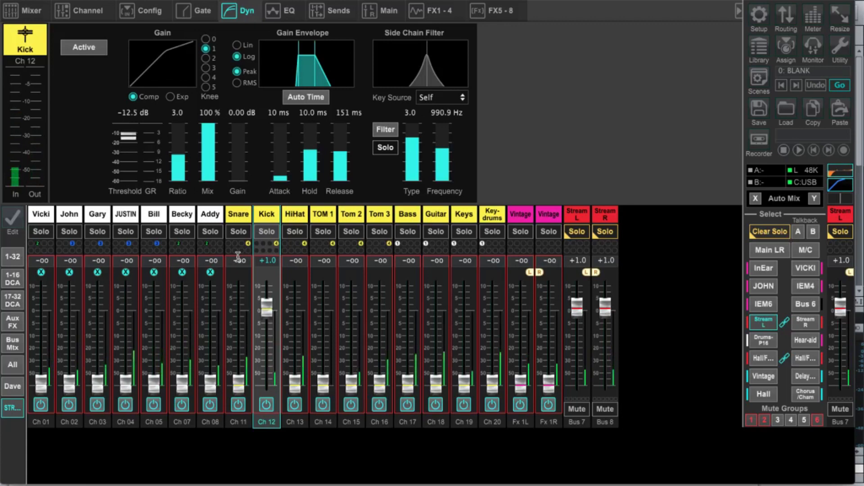
Lower the Snare compressor's makeup gain to its minimum
key(F6)
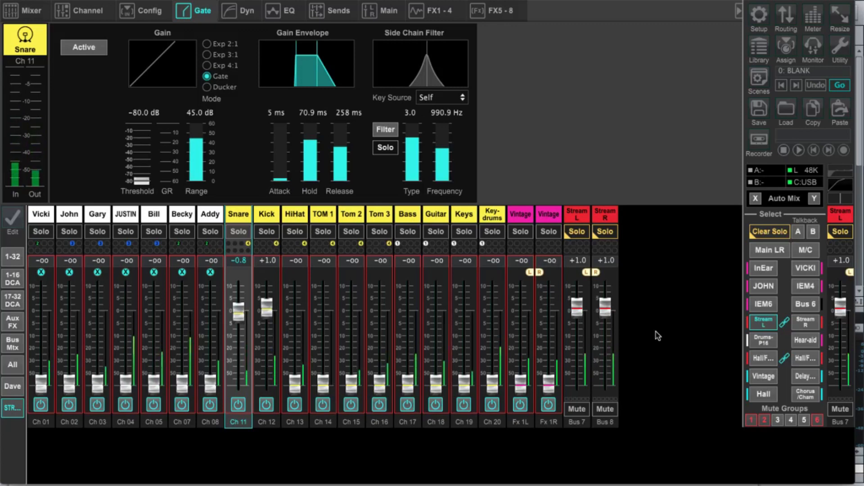
click(281, 11)
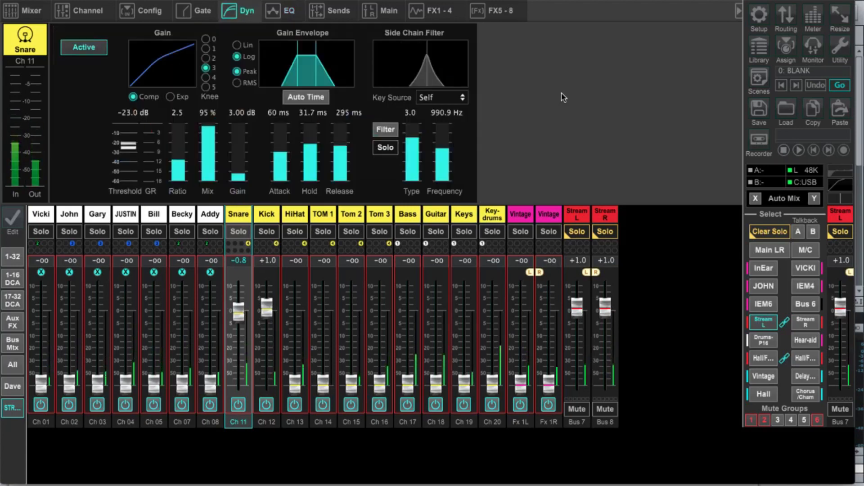
mouse_move(240, 143)
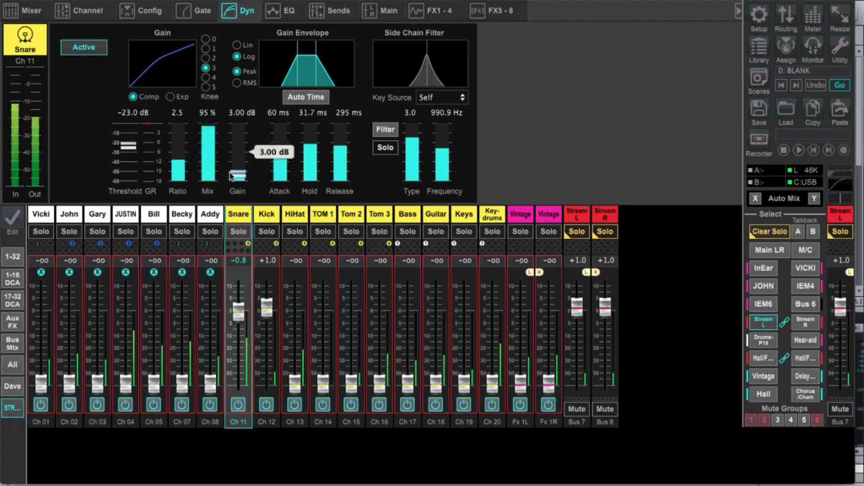
drag(241, 175, 238, 203)
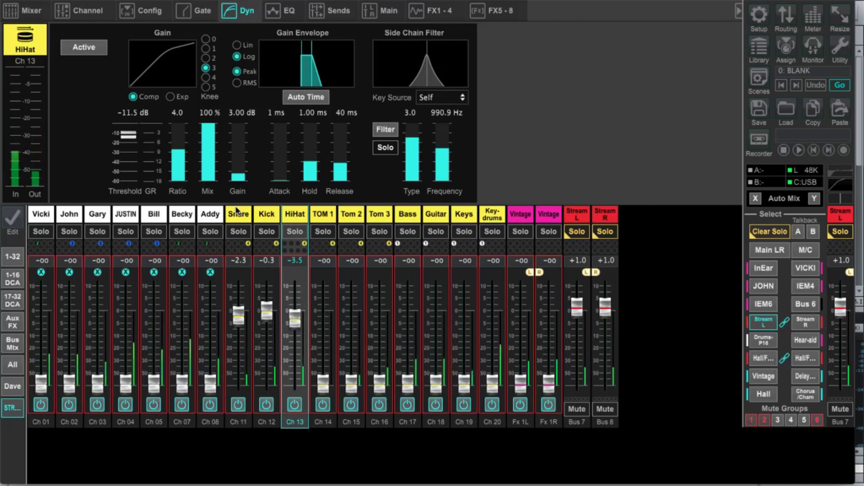
key(Right)
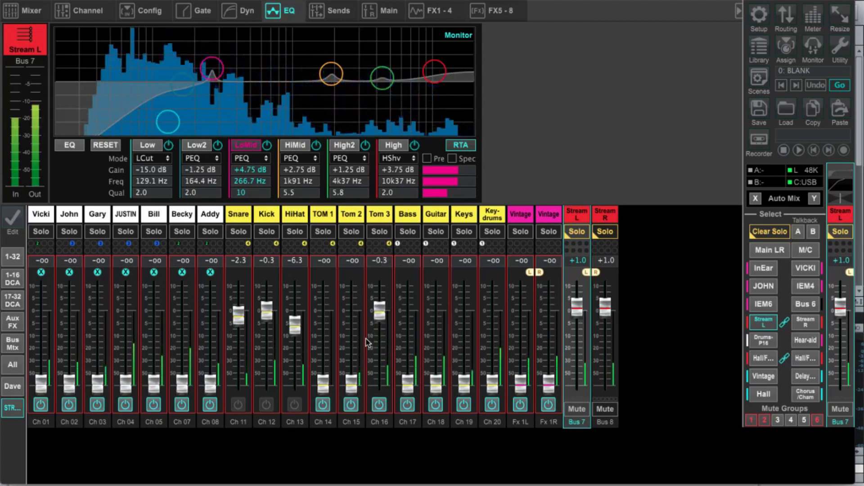
click(366, 339)
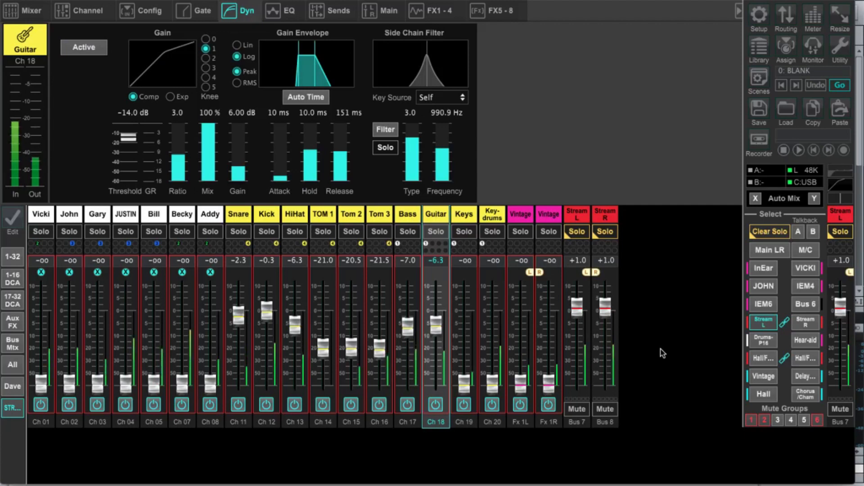
Set the Guitar compressor's makeup gain to 0 dB and its threshold to -28.5 dB
key(e)
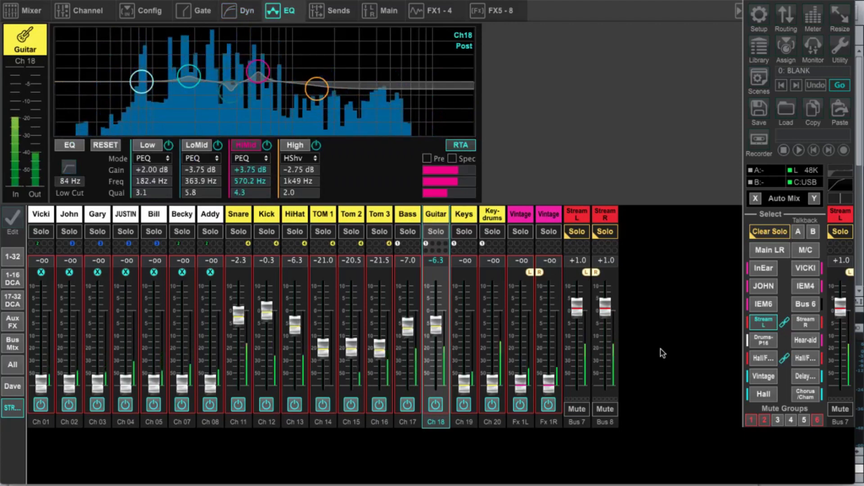
key(l)
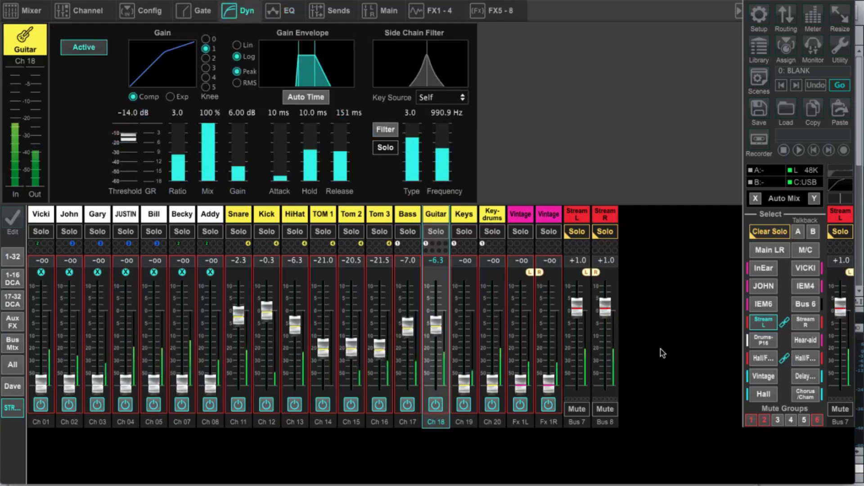
mouse_move(242, 165)
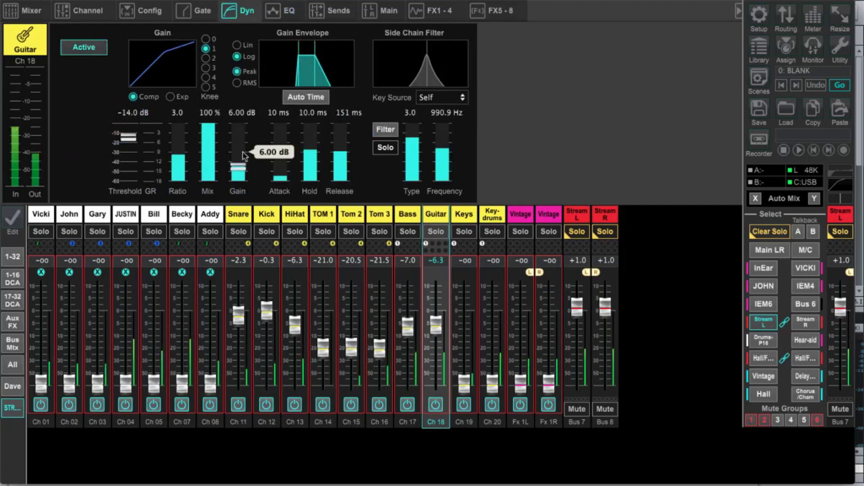
drag(242, 165, 242, 184)
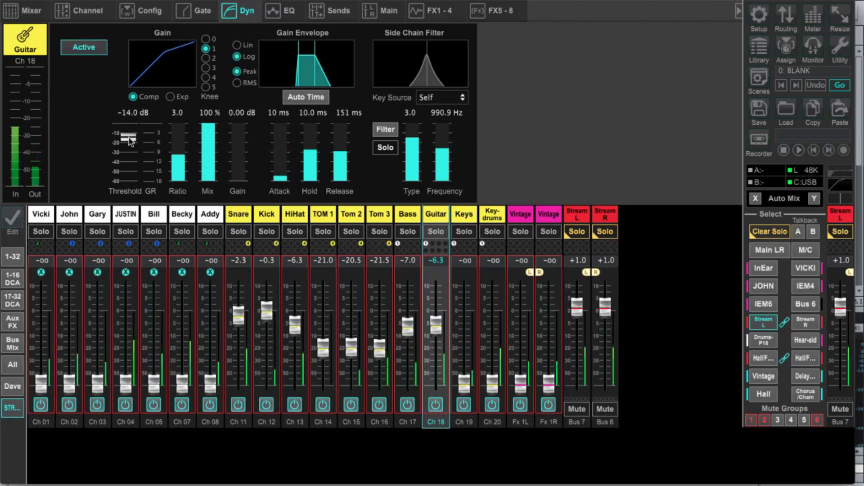
drag(129, 140, 130, 179)
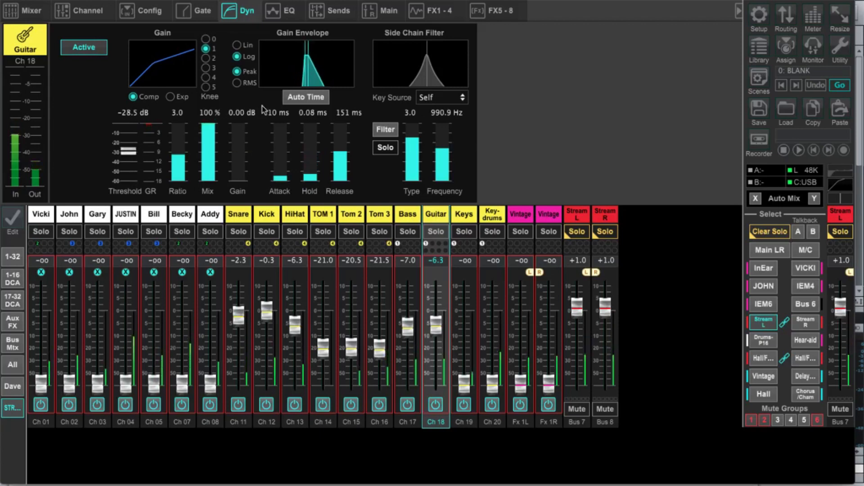
Set the Guitar compressor's hold time to 0.02 ms and its attack to 16 ms
mouse_move(313, 180)
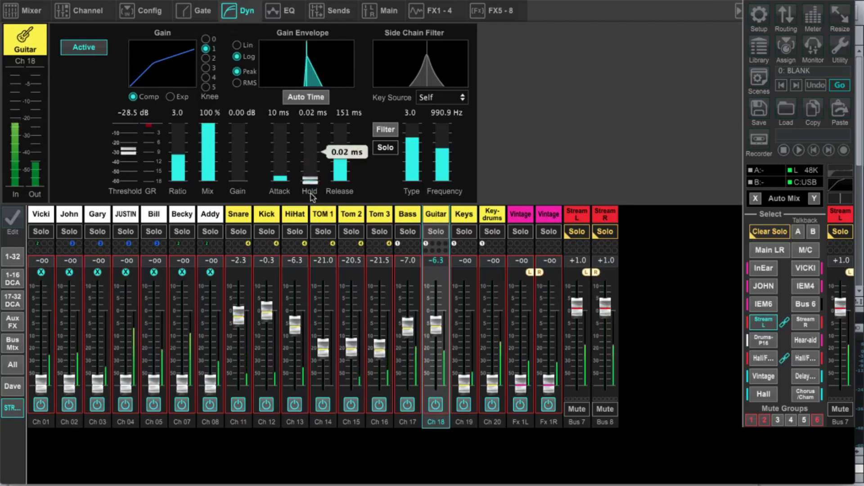
drag(284, 180, 285, 174)
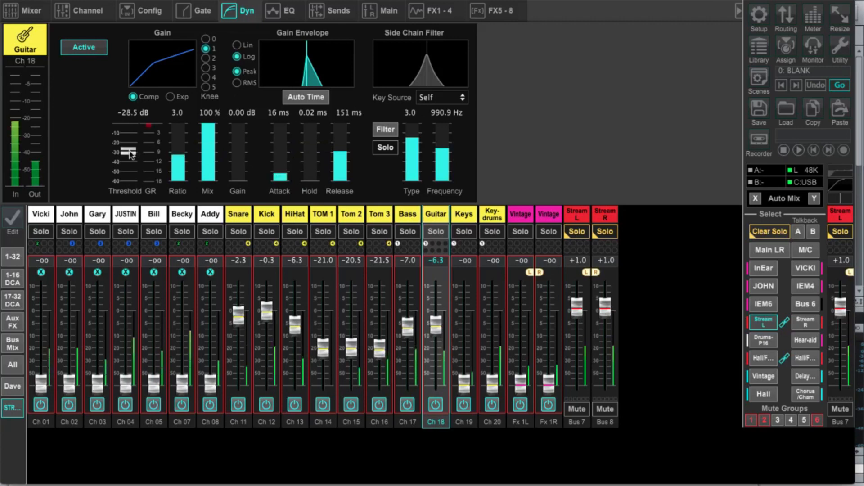
mouse_move(243, 181)
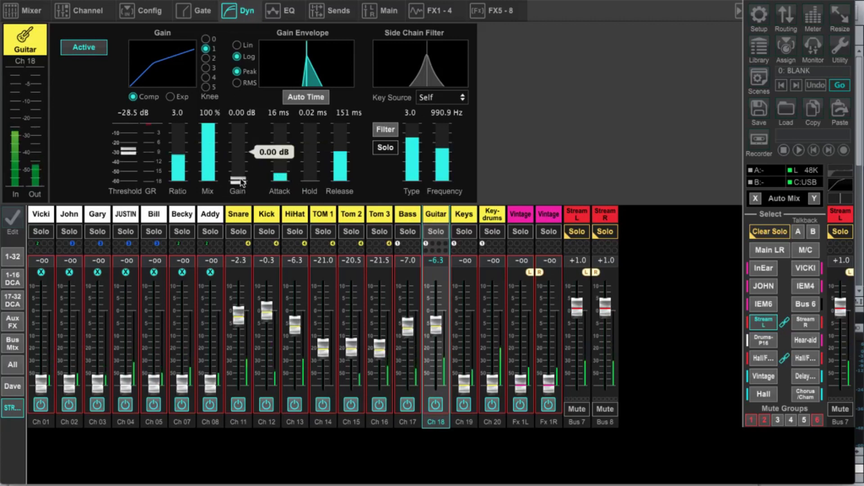
Compare the Guitar sound with its compressor bypassed and active
click(89, 52)
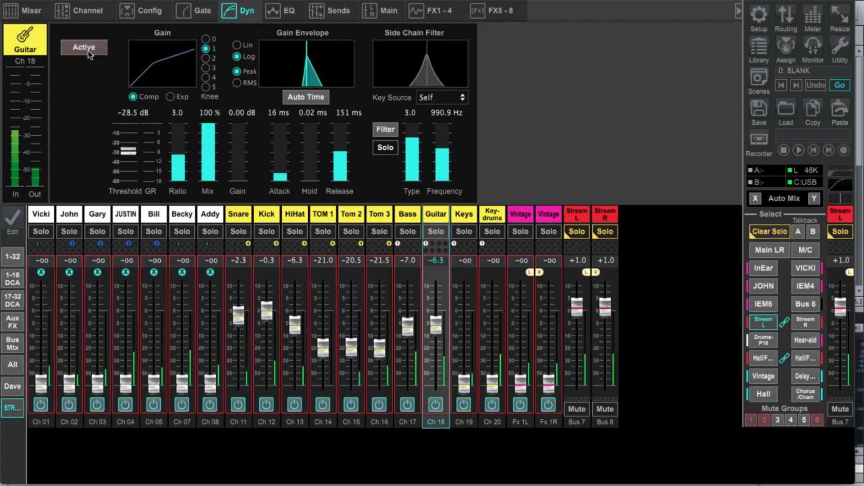
click(89, 53)
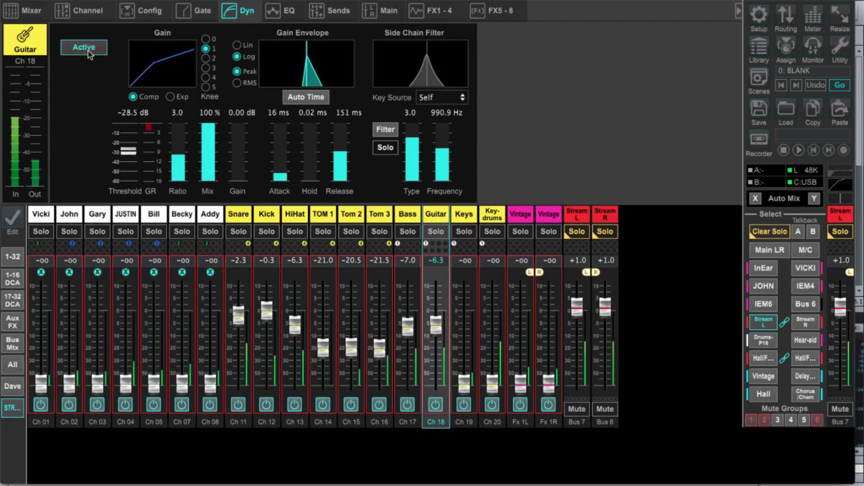
mouse_move(239, 126)
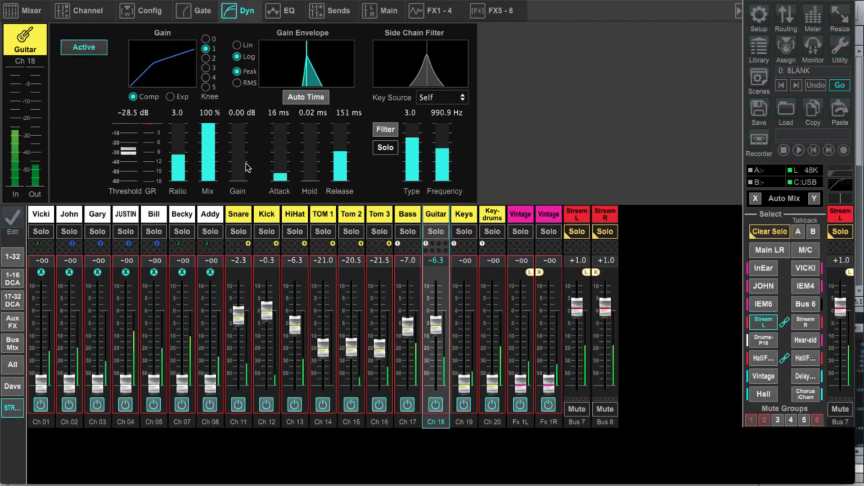
On the Vintage bus (Bus 13), pull the send levels of all FX returns from Fx 1L to Fx 4R down to -oo
mouse_move(273, 164)
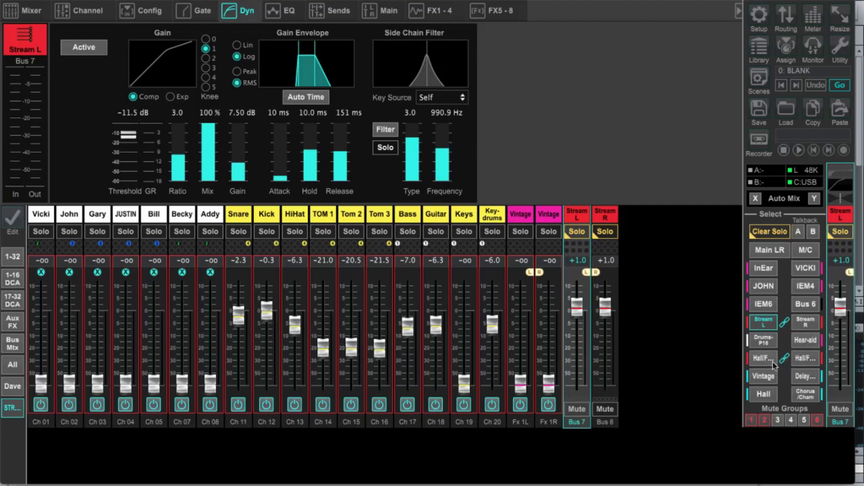
click(764, 376)
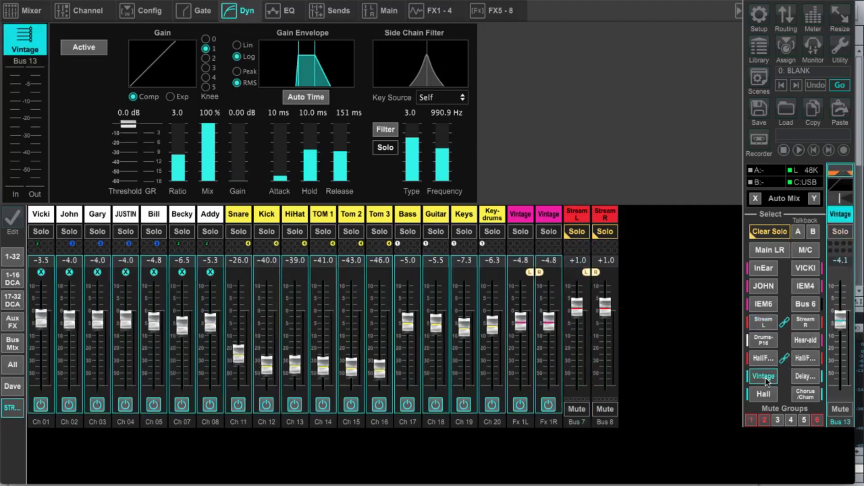
click(13, 279)
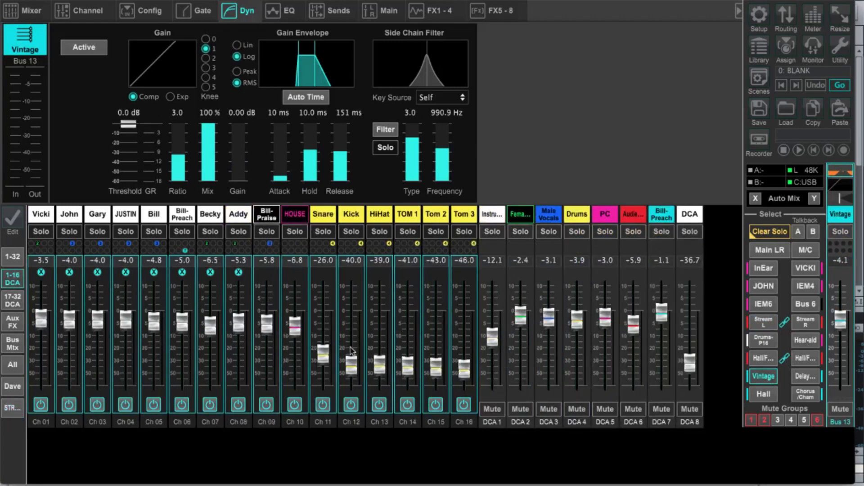
click(13, 300)
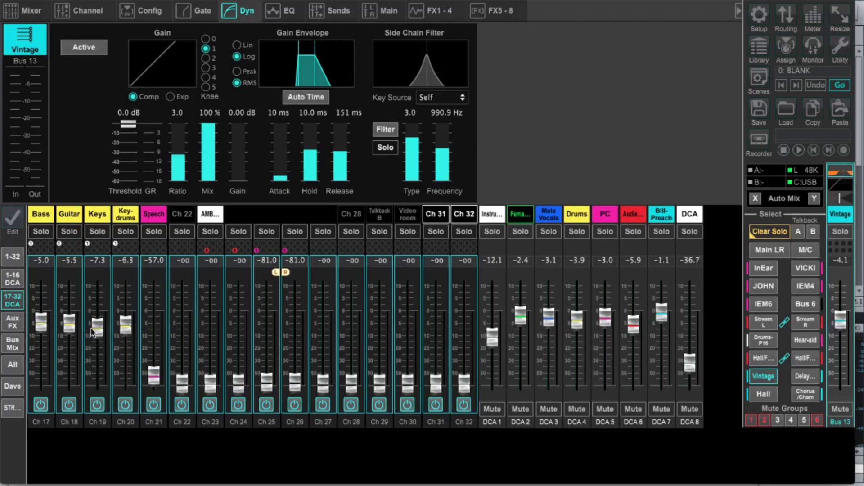
click(12, 323)
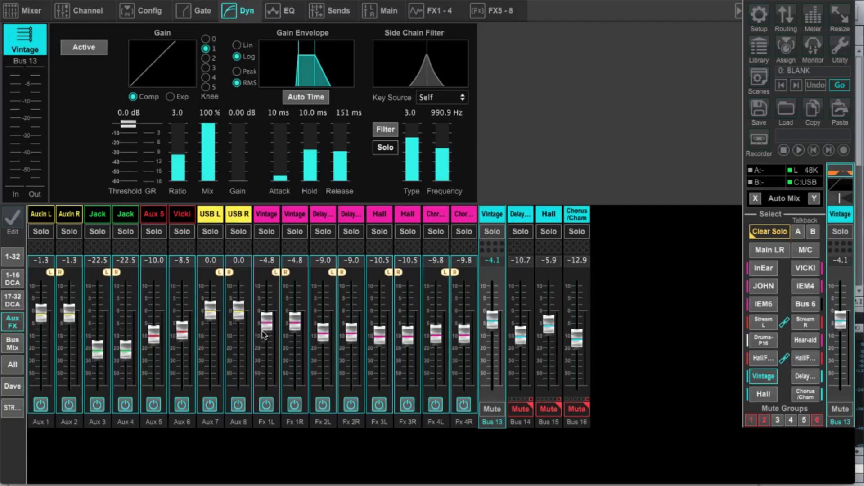
scroll(268, 327, down, 4)
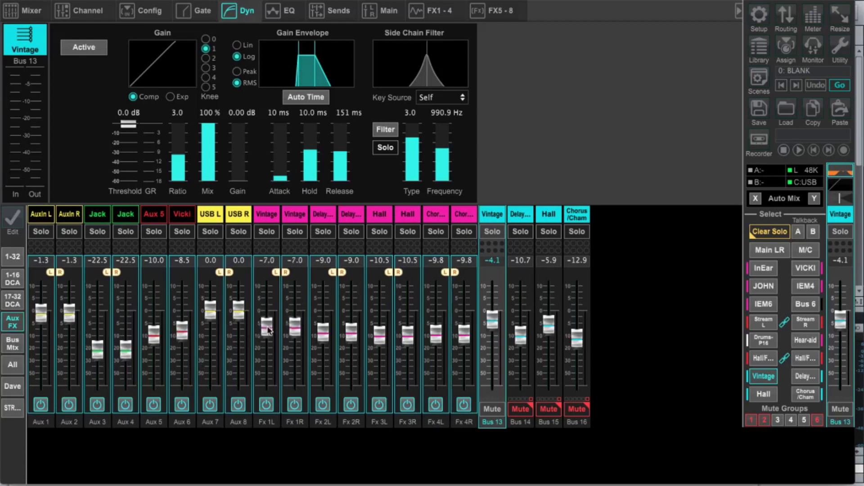
scroll(268, 326, up, 4)
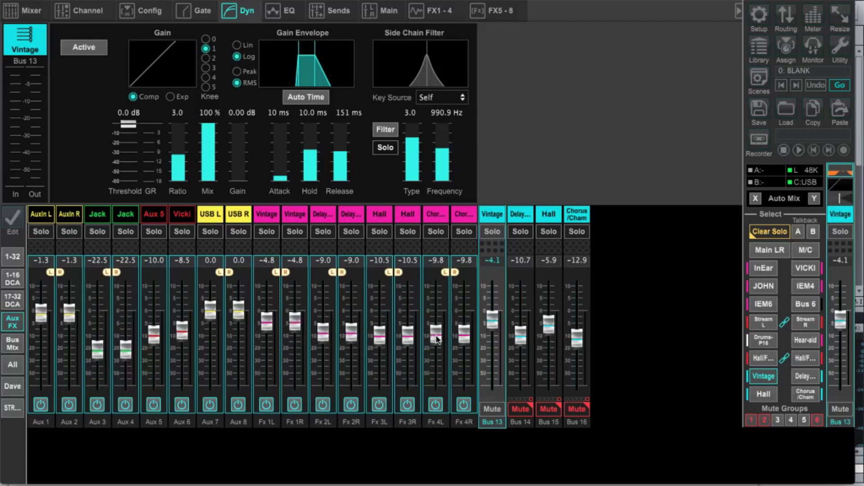
drag(436, 339, 436, 405)
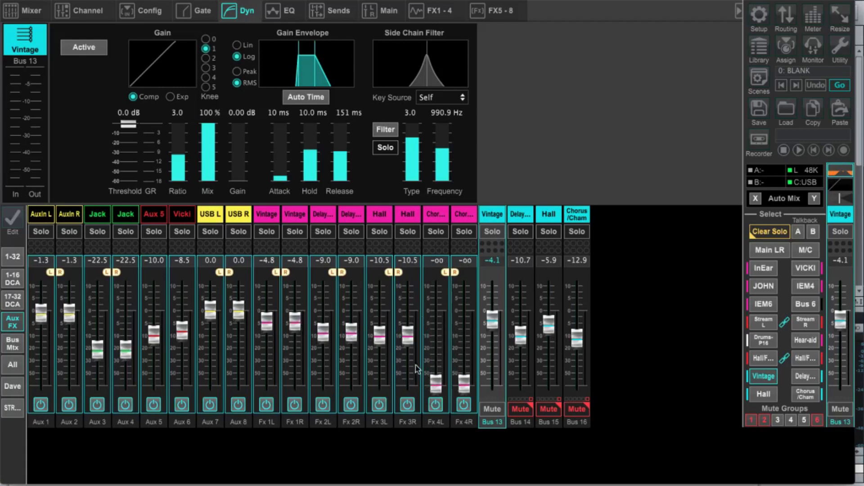
drag(410, 348, 410, 390)
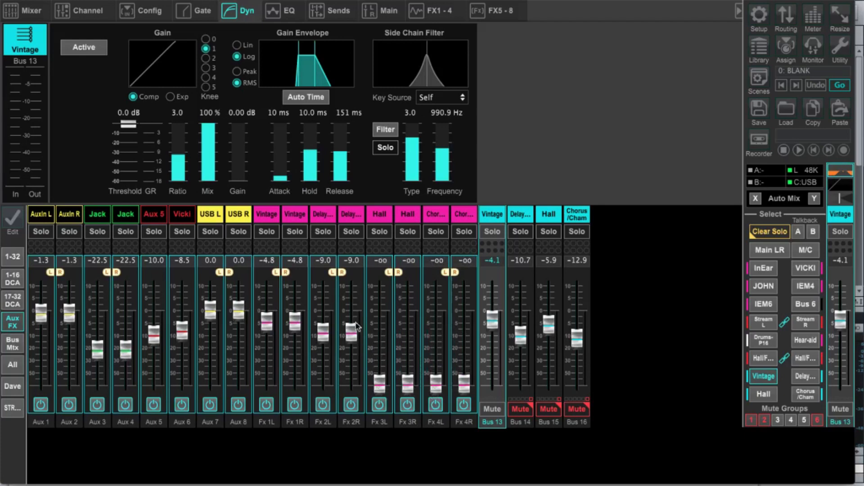
drag(355, 332, 351, 390)
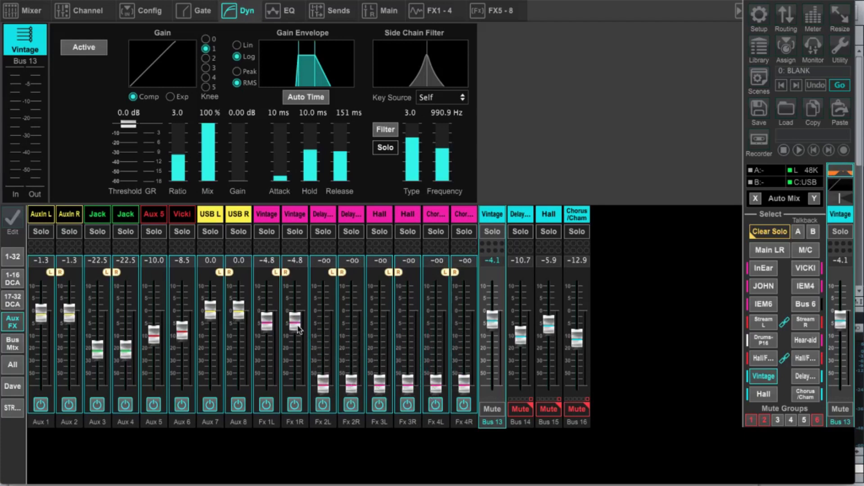
drag(295, 323, 297, 395)
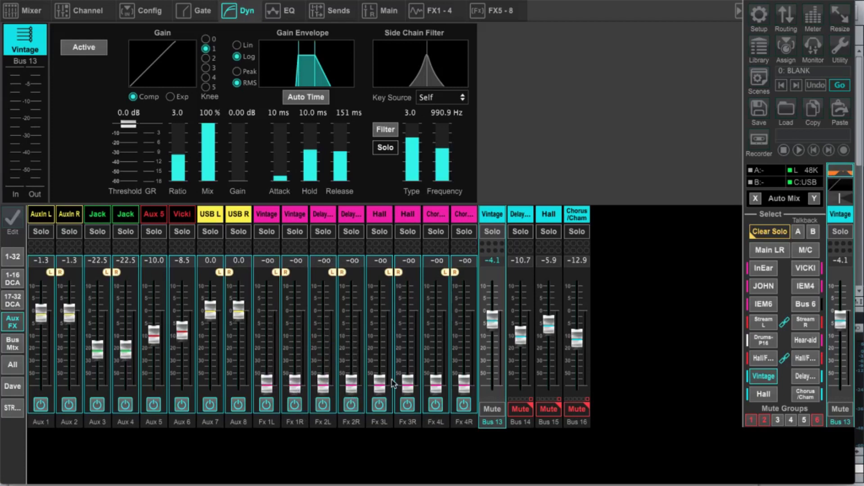
On the Delay bus (Bus 14), pull the send levels of all FX returns from Fx 1L to Fx 4R down to -oo
click(805, 376)
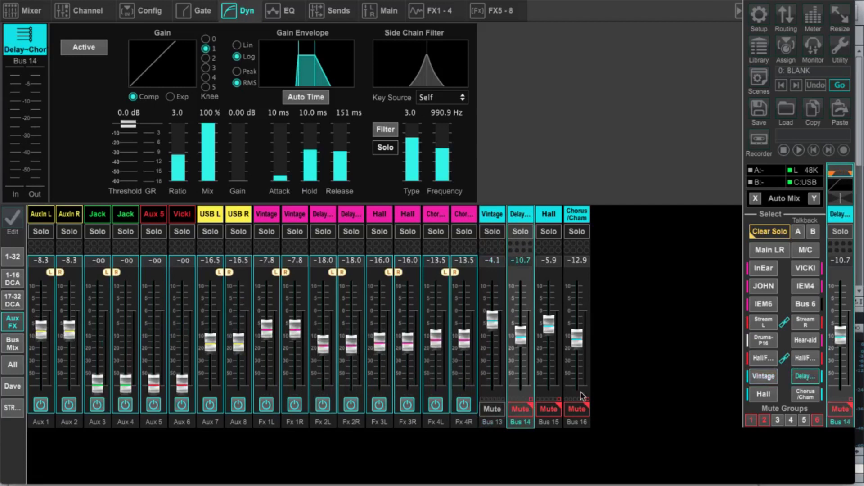
drag(469, 344, 464, 383)
drag(436, 340, 436, 383)
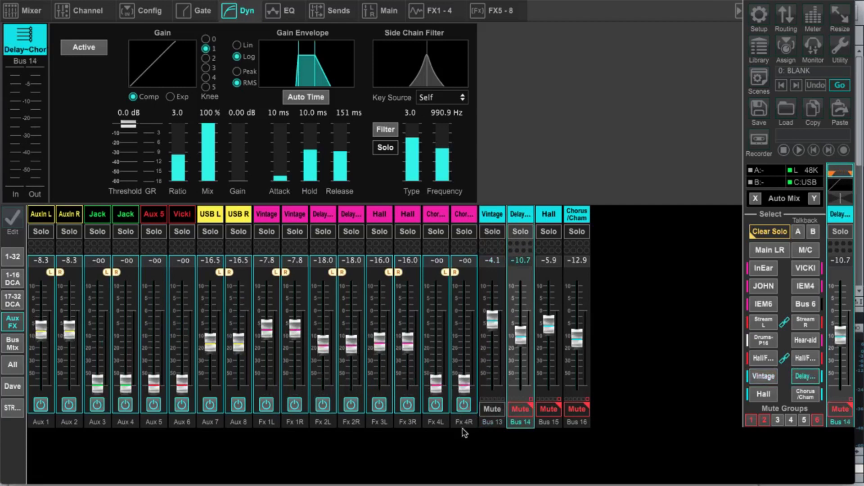
drag(407, 342, 408, 383)
drag(380, 342, 380, 384)
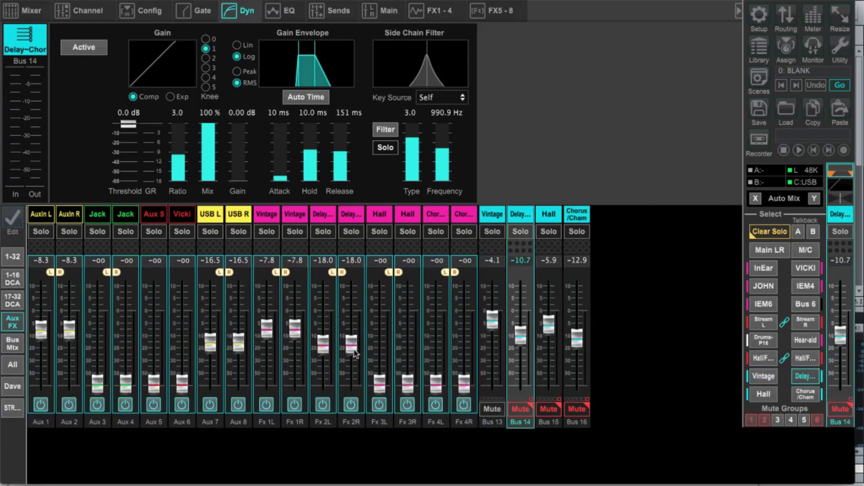
drag(351, 345, 356, 430)
drag(291, 331, 289, 423)
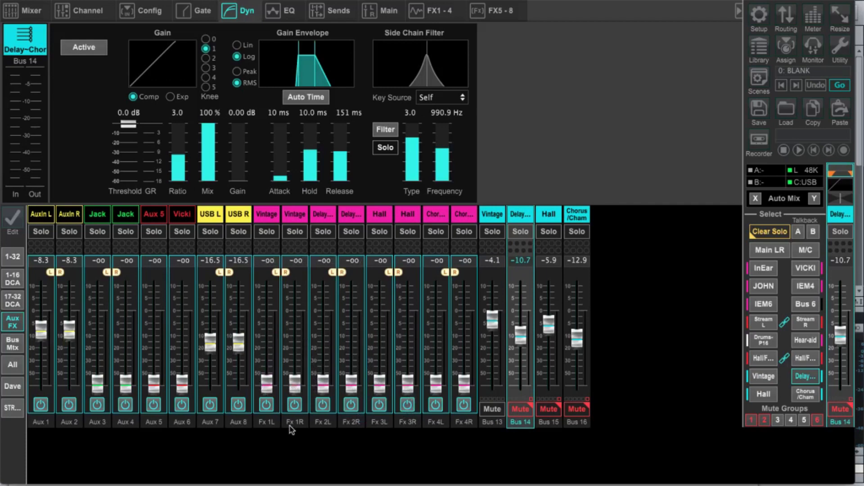
On the Hall bus (Bus 15), pull the send levels of all FX returns from Fx 1L to Fx 4R down to -oo
click(774, 395)
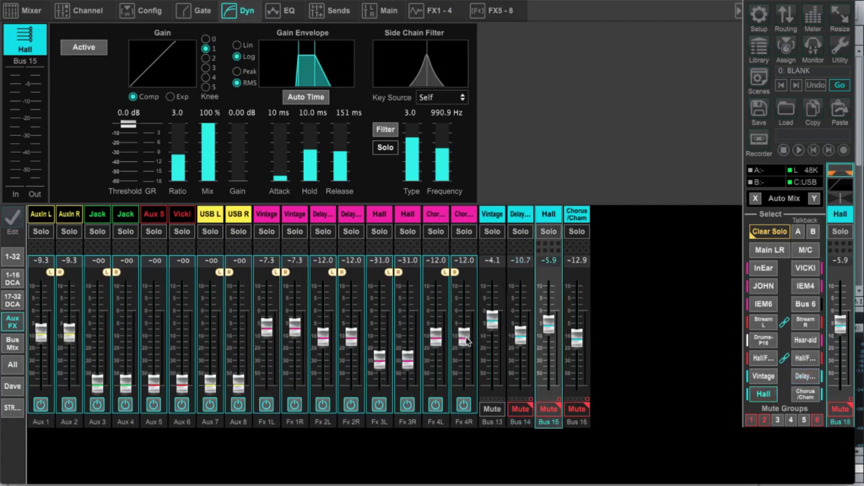
drag(466, 339, 466, 416)
drag(408, 371, 406, 421)
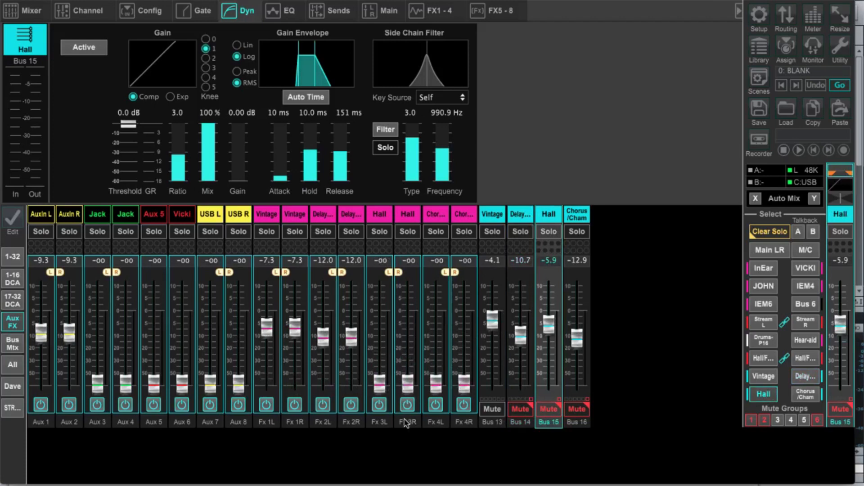
drag(352, 342, 354, 398)
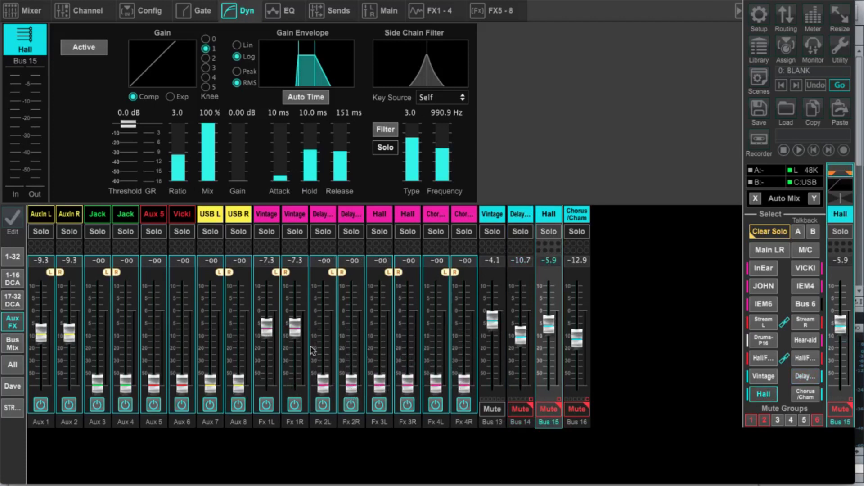
drag(298, 335, 297, 390)
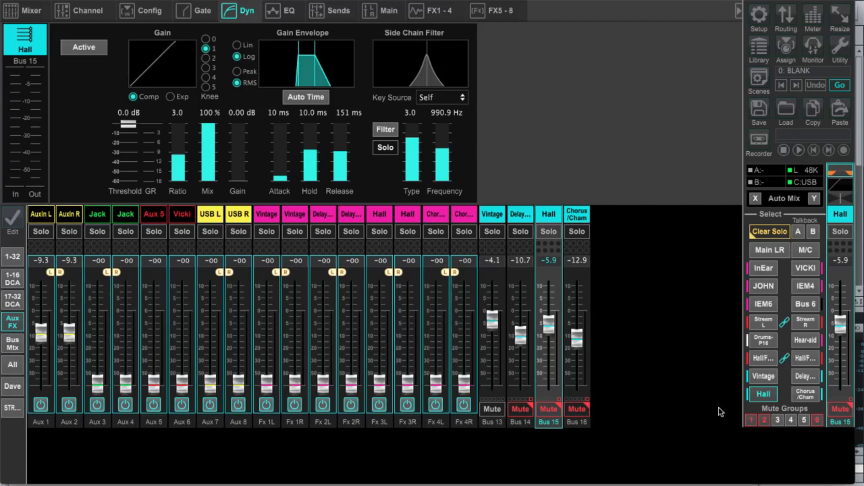
On the Chorus/Cham bus (Bus 16), pull the send levels of all FX returns from Fx 1L to Fx 4R down to -oo
click(805, 394)
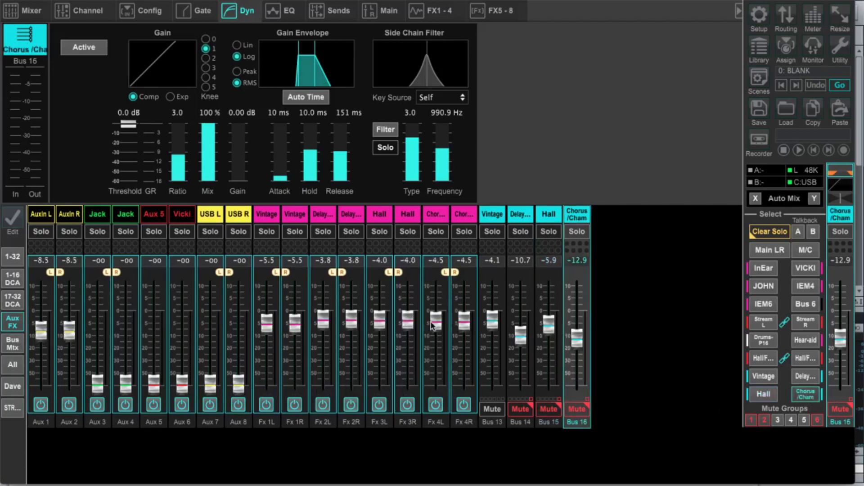
drag(435, 322, 435, 408)
drag(407, 320, 411, 414)
drag(355, 329, 358, 414)
drag(295, 327, 294, 408)
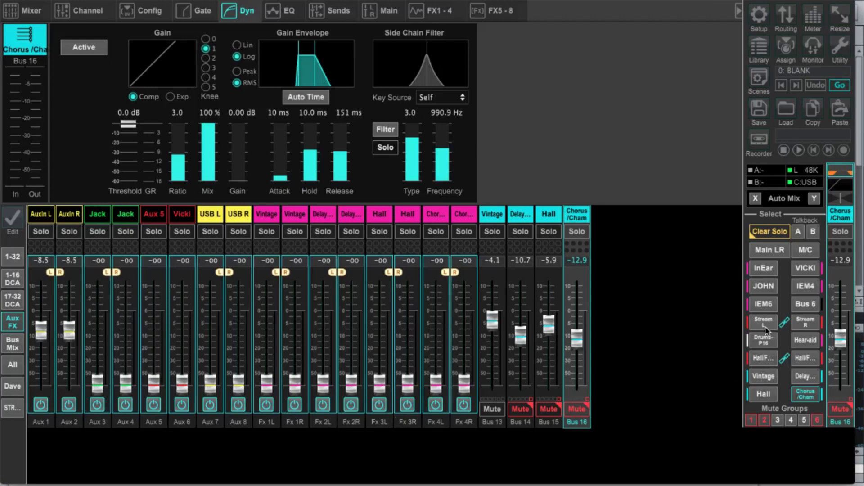
On the Vintage bus, pull the send levels of channels 1 to 21 down to -oo
click(761, 376)
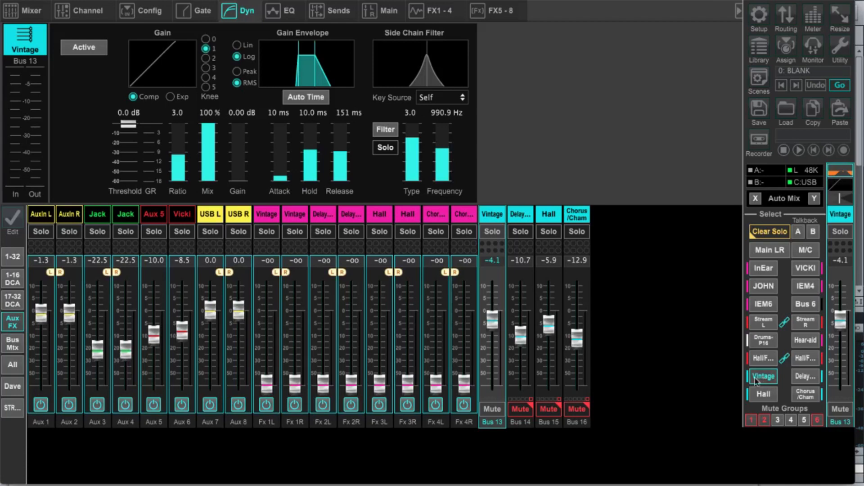
click(13, 280)
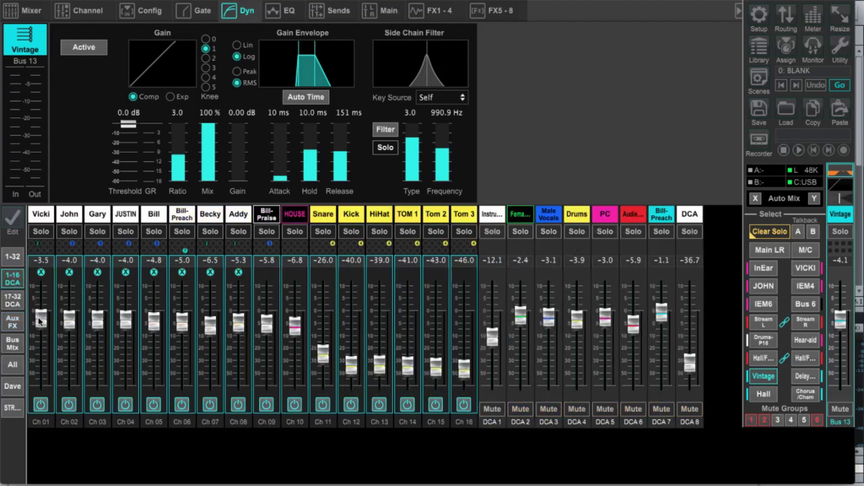
drag(39, 320, 40, 383)
drag(69, 321, 69, 382)
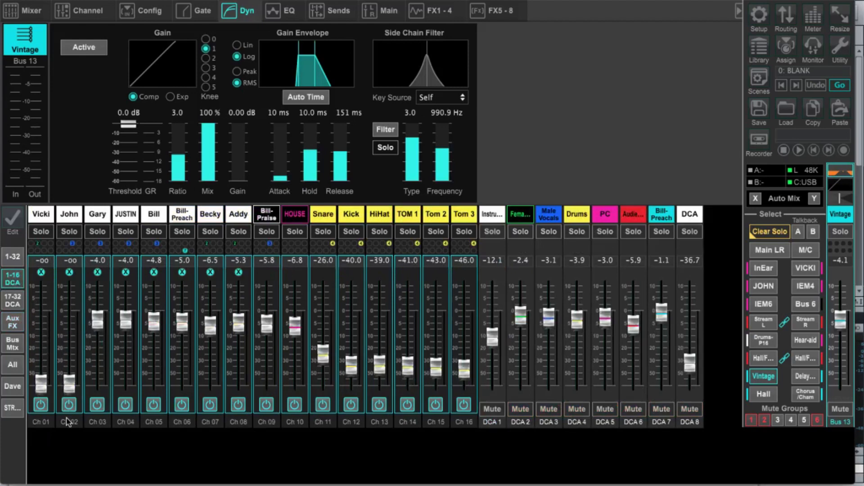
drag(98, 319, 97, 382)
drag(130, 326, 126, 382)
drag(155, 332, 154, 383)
drag(184, 336, 183, 382)
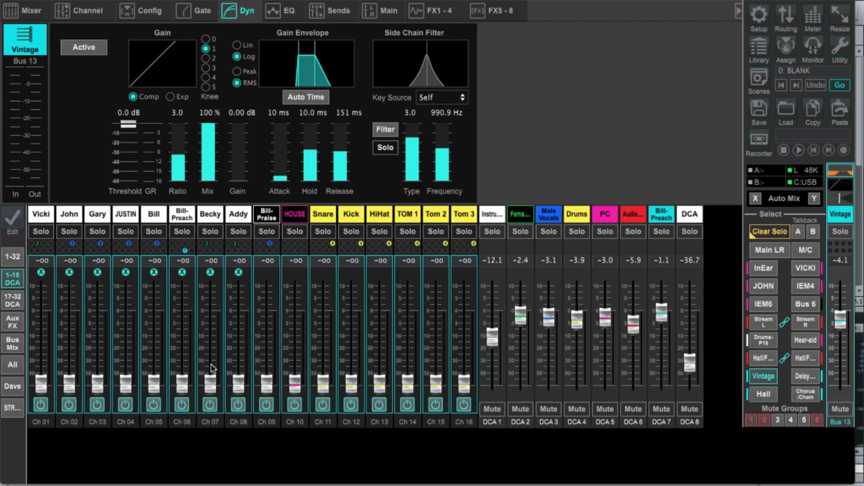
click(14, 300)
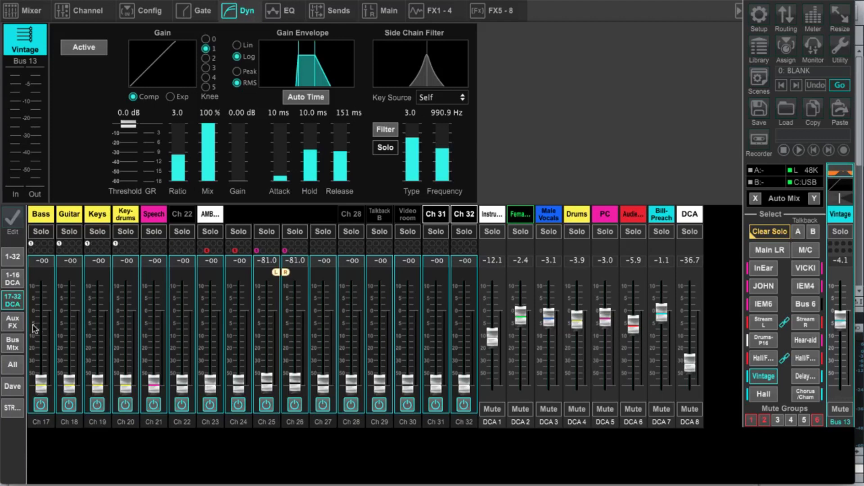
On the Stream L bus, set the send level of the Vintage reverb return (Fx 1L) to 0 dB
click(764, 322)
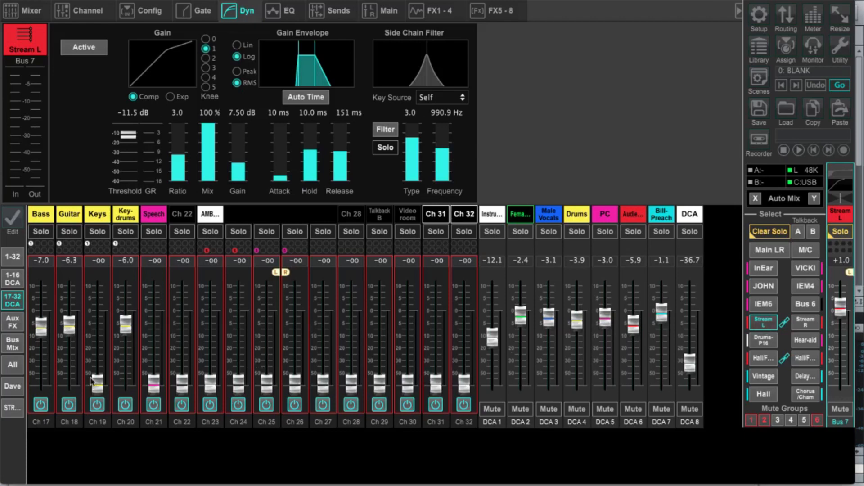
click(16, 407)
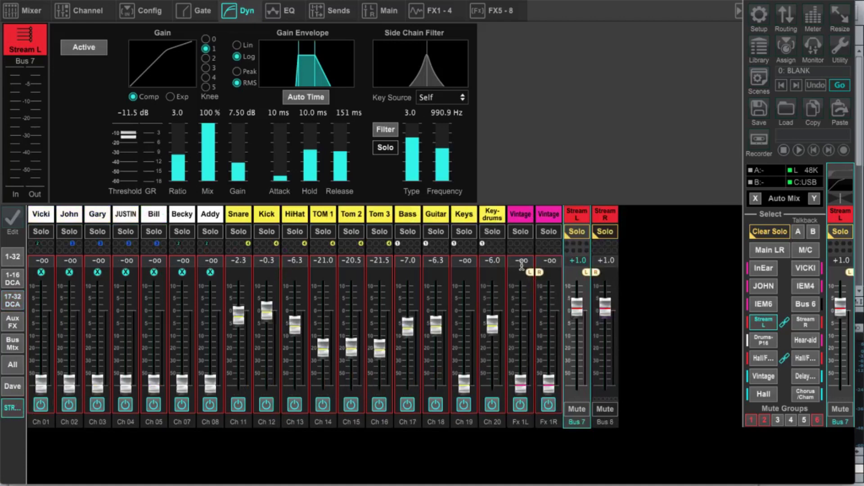
double_click(520, 262)
text(0)
key(Return)
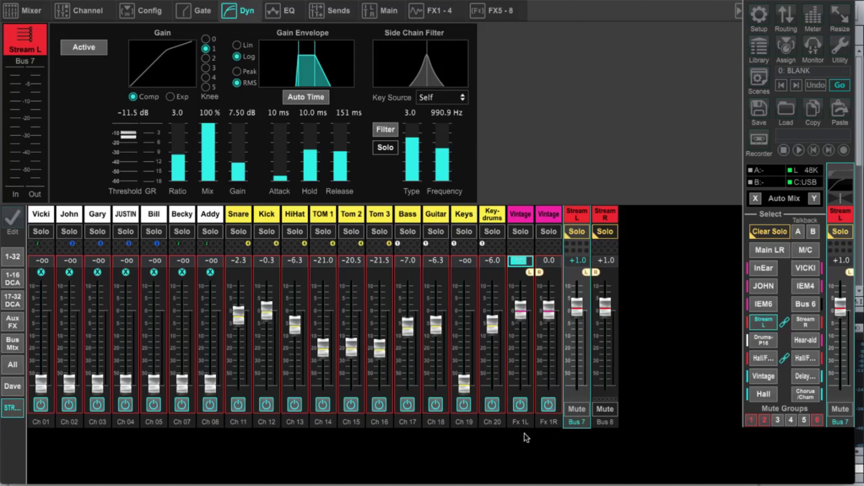
click(556, 363)
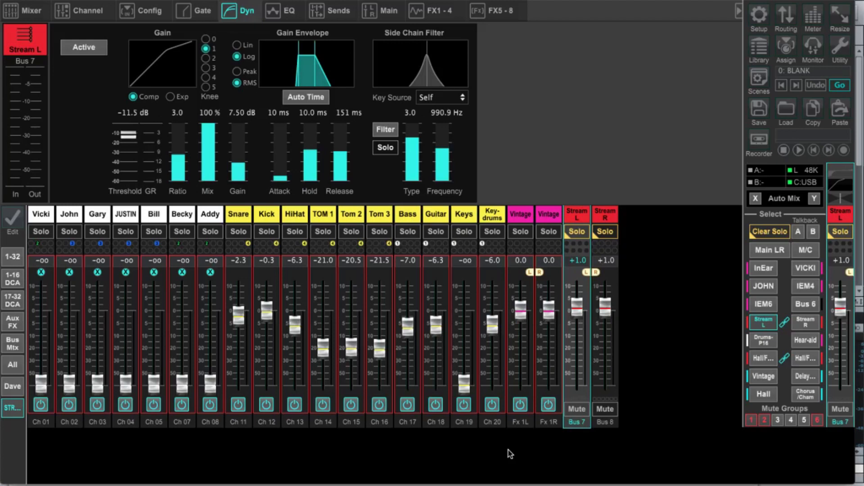
Set the FX 1 Vintage Reverb's predelay to 40, check both parameter pages, and close the effect window
click(671, 439)
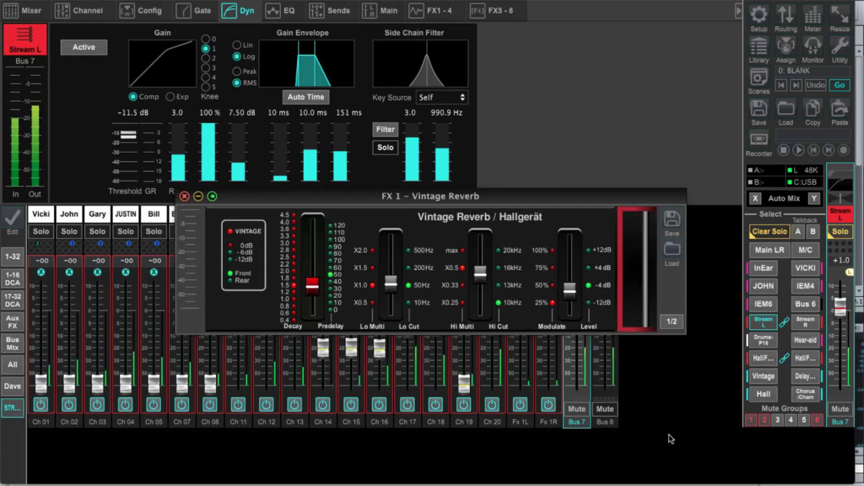
click(673, 321)
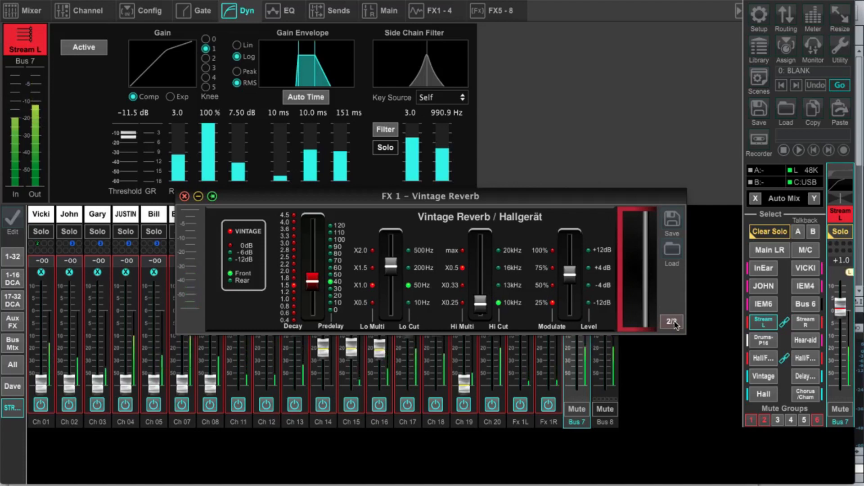
click(672, 322)
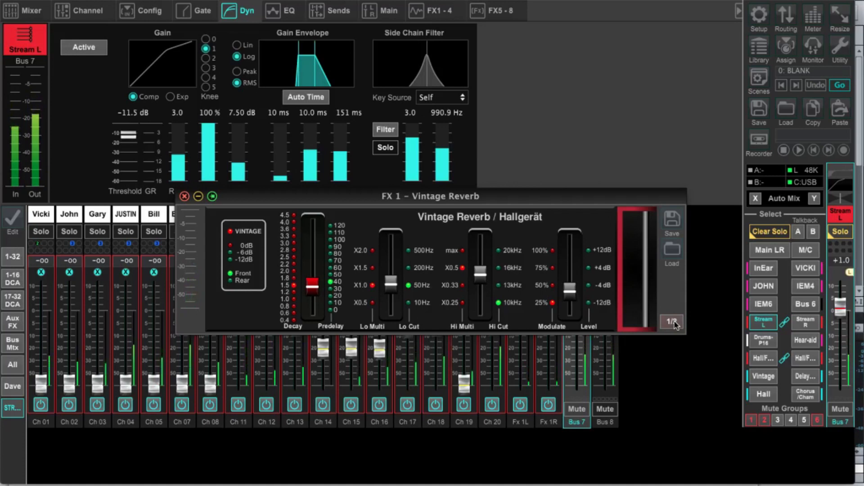
click(184, 196)
Open the equalizer of the Vintage bus (Bus 13)
click(763, 377)
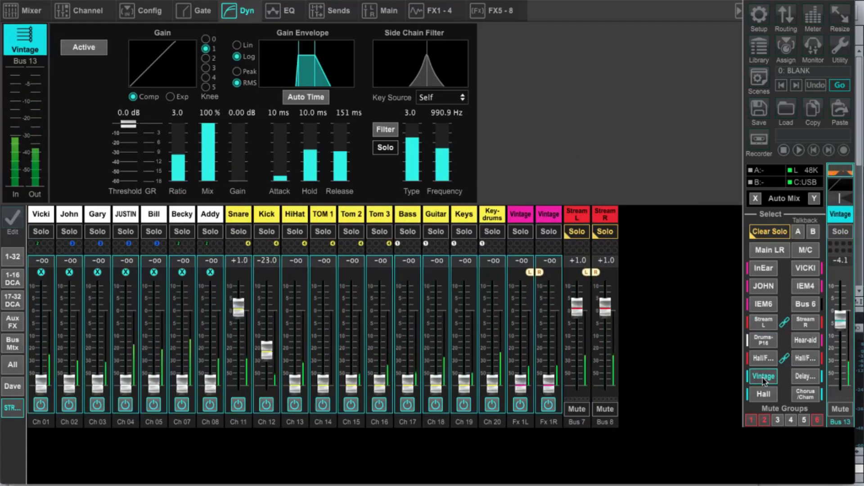
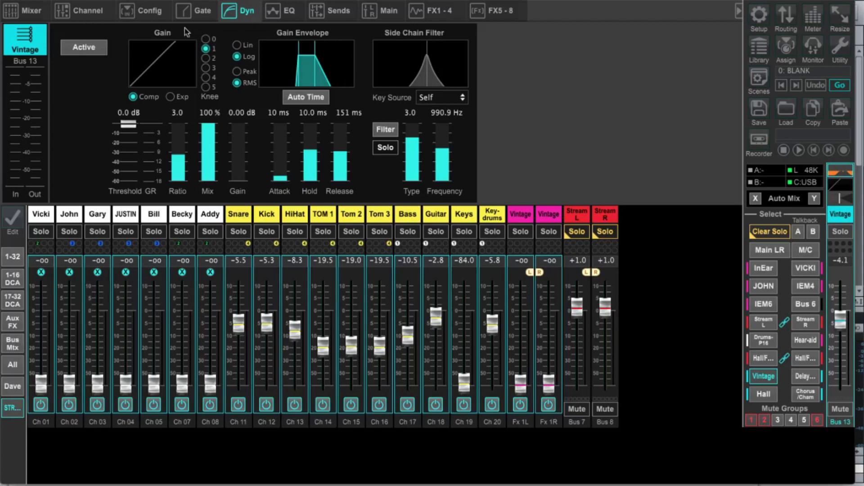
click(88, 14)
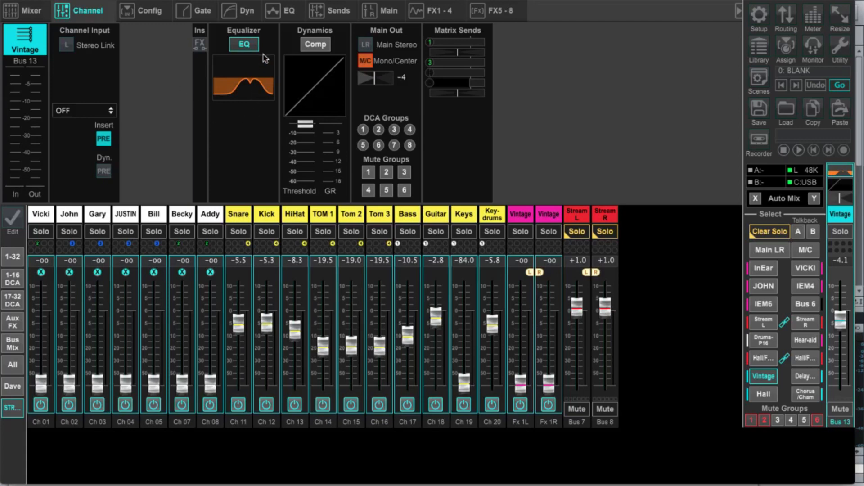
click(289, 15)
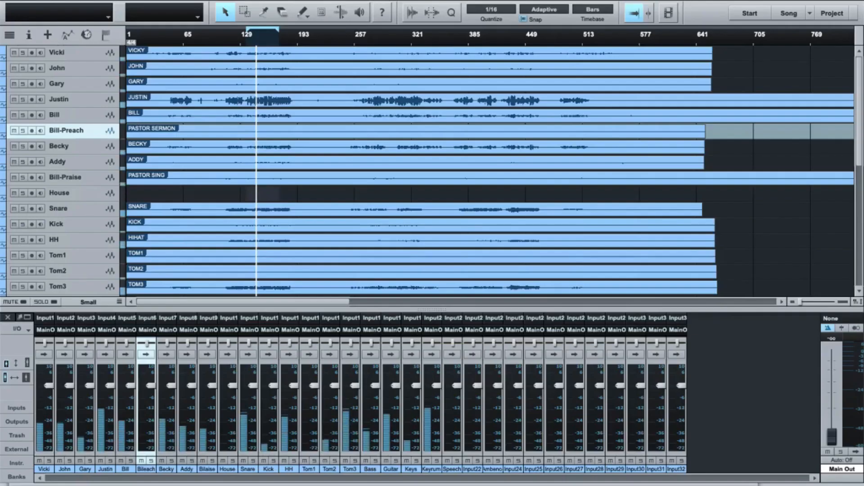
click(684, 478)
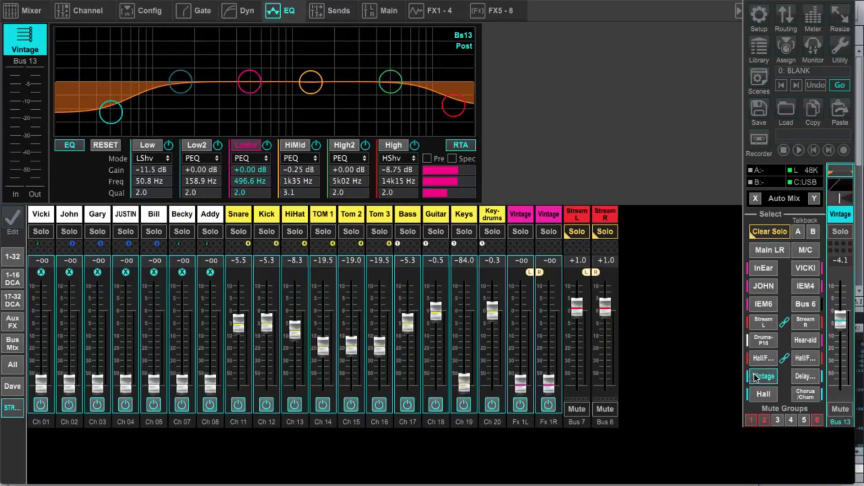
Check the Stream L bus, return to the Main LR mix, and review the compressor settings of the vocal channels Ch 01 to Ch 08
click(764, 325)
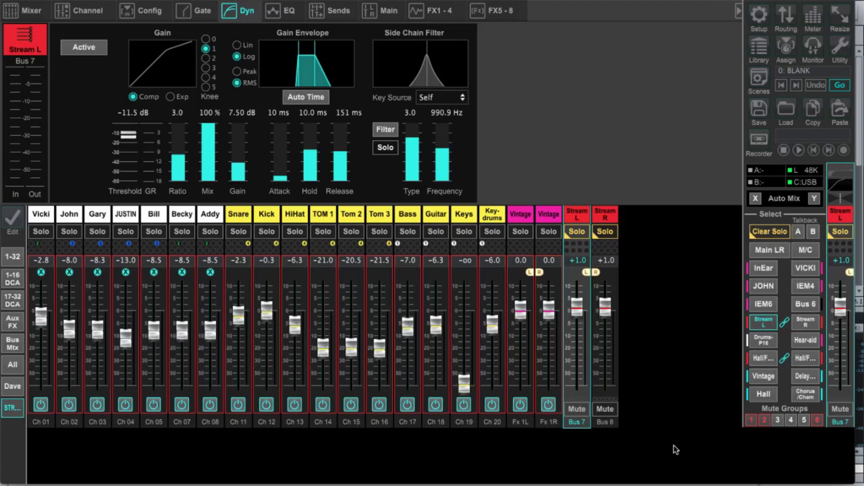
click(771, 251)
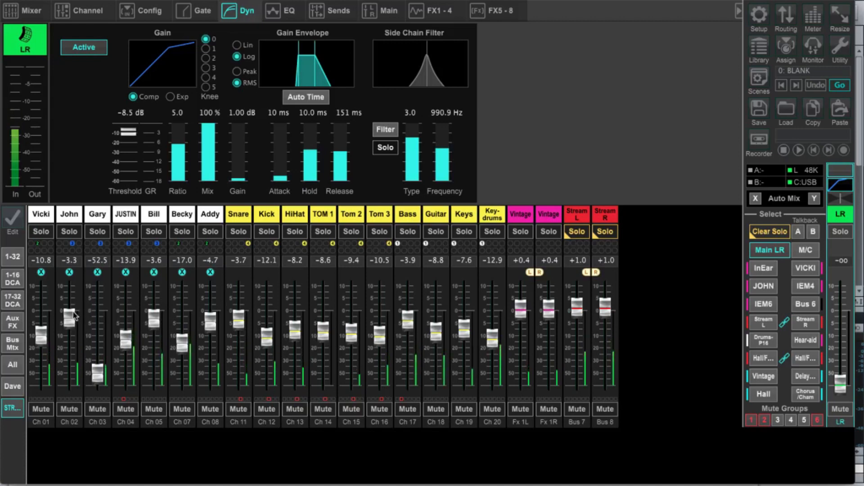
click(44, 214)
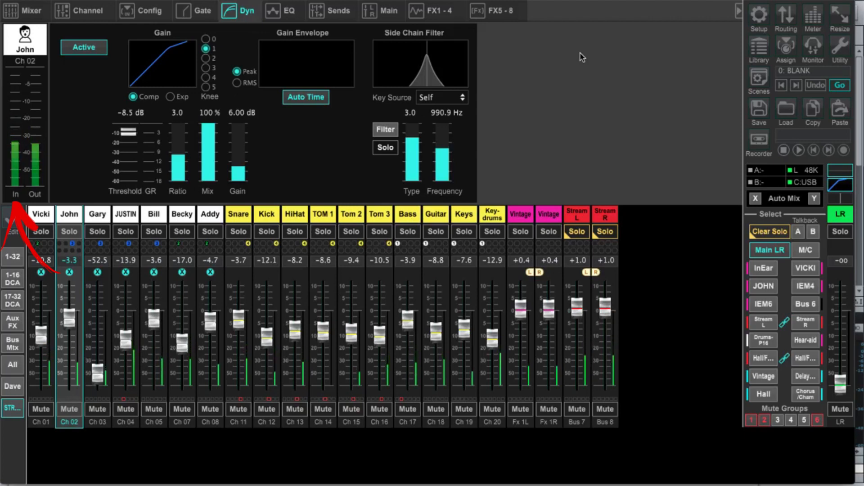
key(Right)
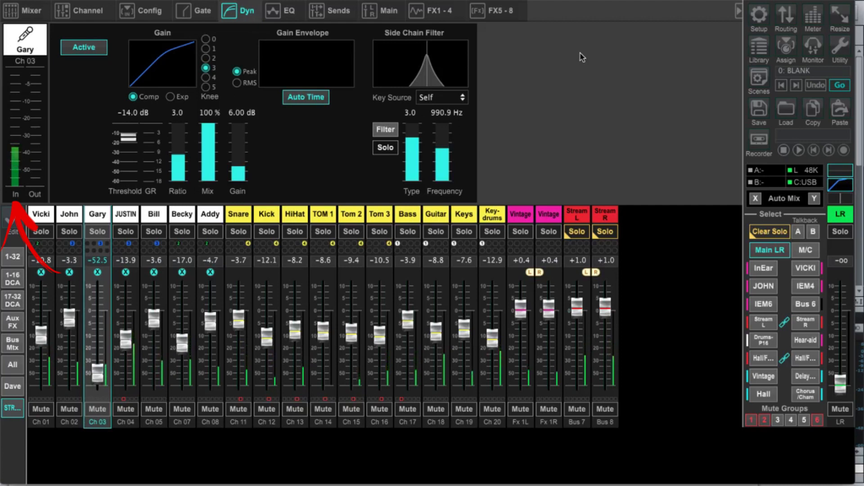
key(Right)
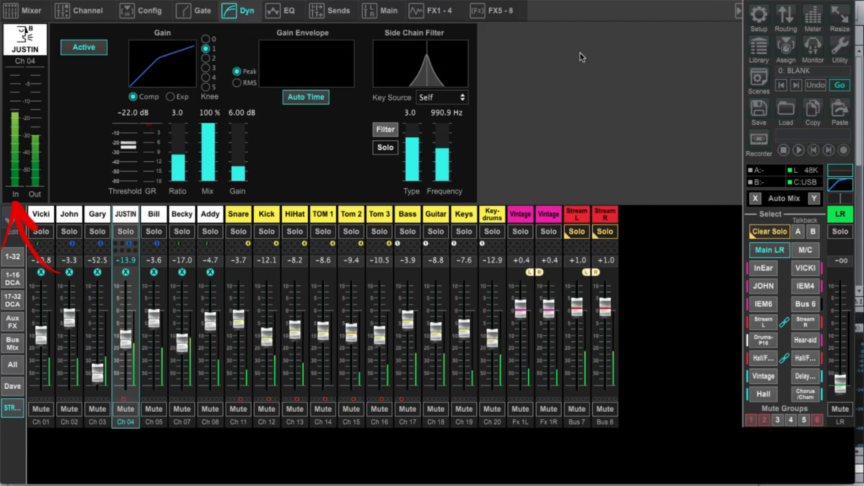
key(Right)
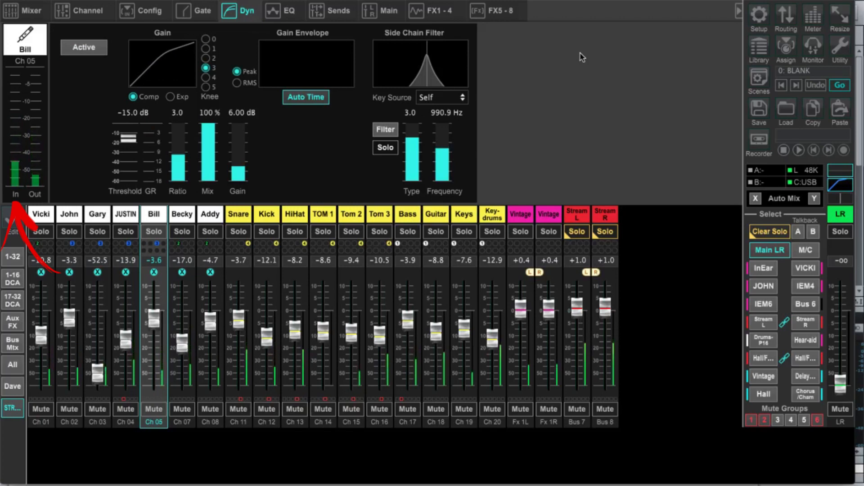
key(Right)
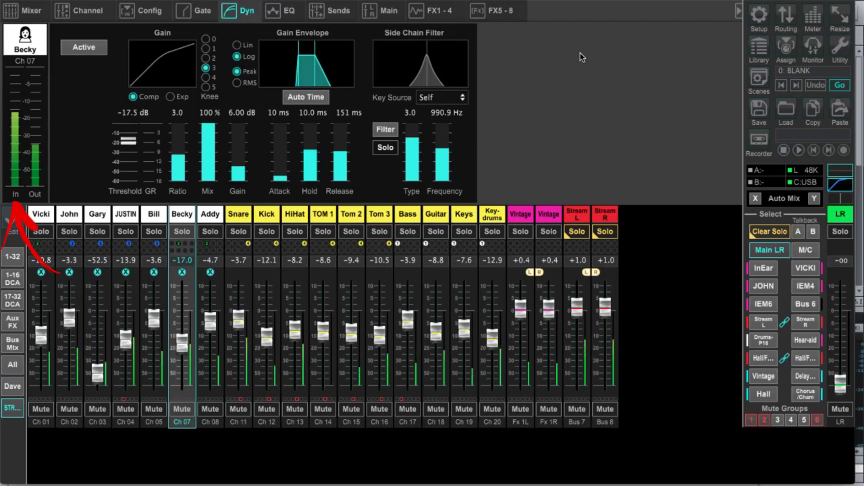
key(Right)
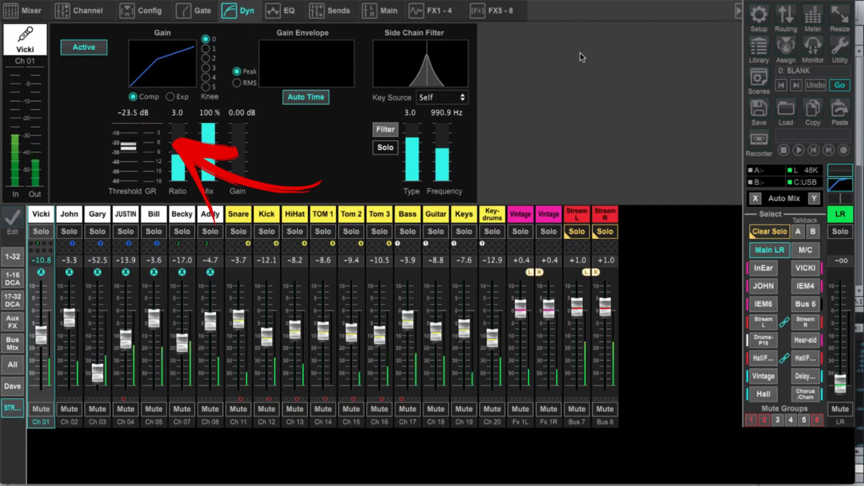
On the Ch 01 compressor, turn off Auto Time and set hold to 0.02 ms, attack to 14 ms and threshold to -27 dB
click(307, 98)
drag(311, 151, 312, 189)
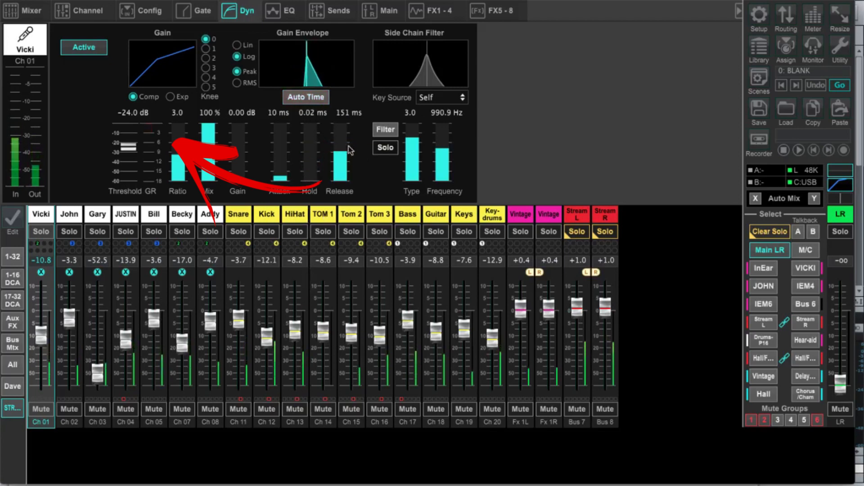
mouse_move(279, 174)
drag(280, 178, 280, 174)
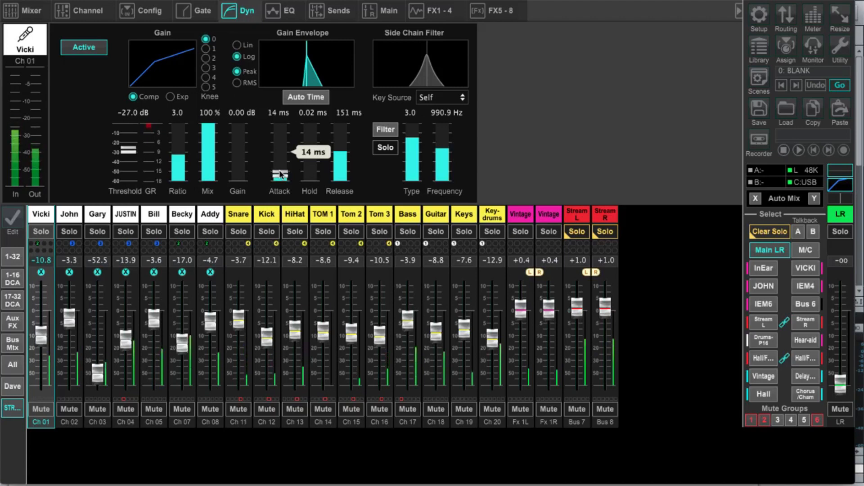
On the Ch 02 compressor, turn off Auto Time and set hold to 0.02 ms, threshold to -26 dB and makeup gain to 2.5 dB
key(Right)
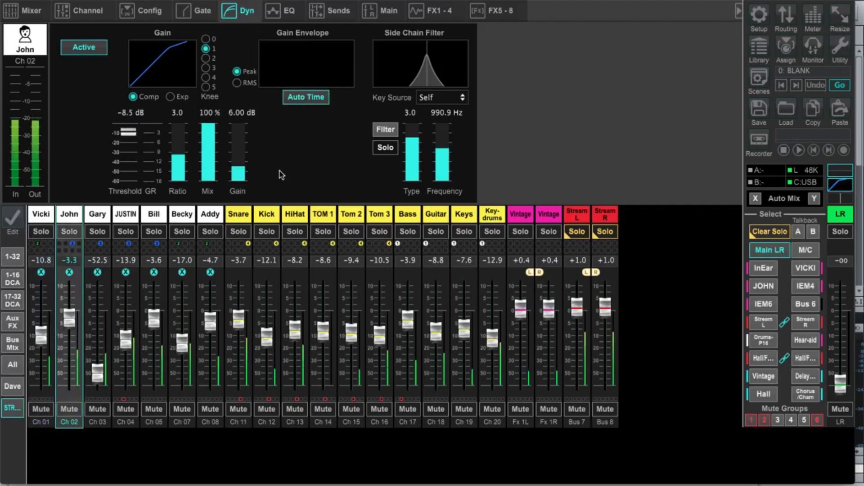
click(306, 97)
drag(305, 145, 310, 184)
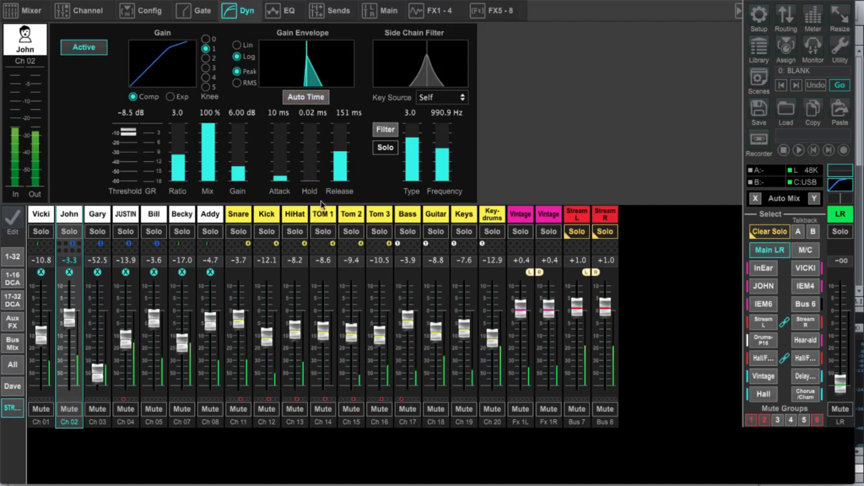
drag(237, 167, 237, 181)
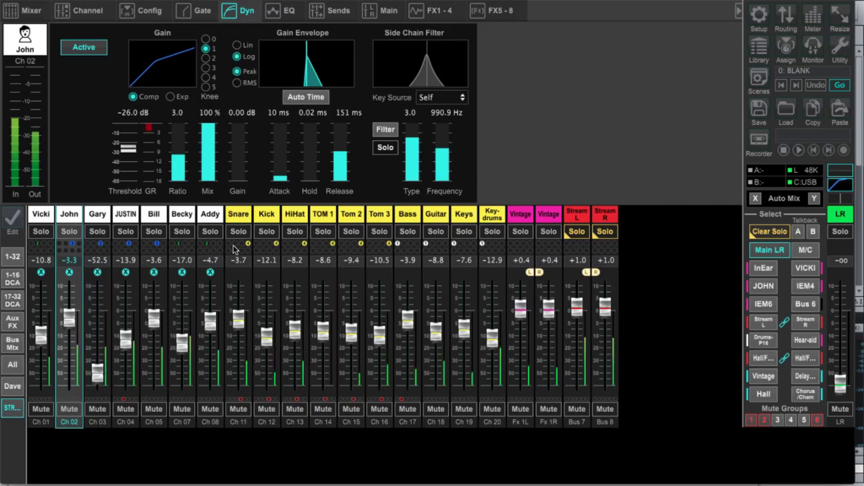
mouse_move(239, 180)
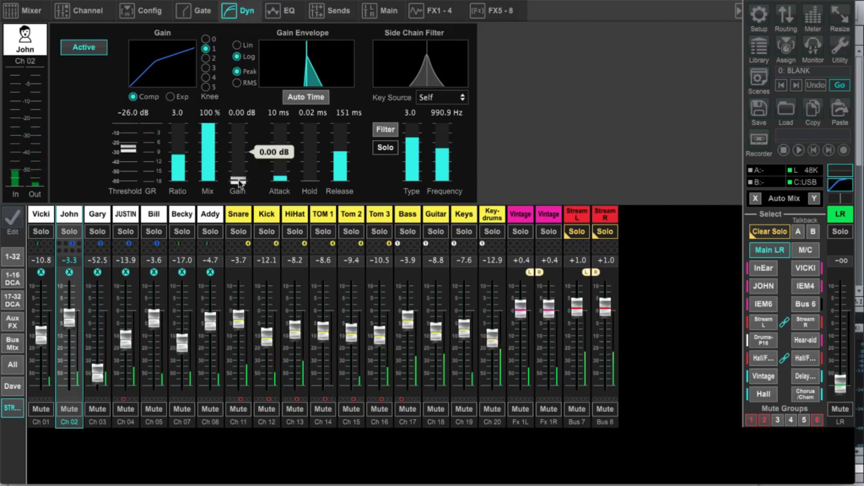
drag(239, 180, 238, 177)
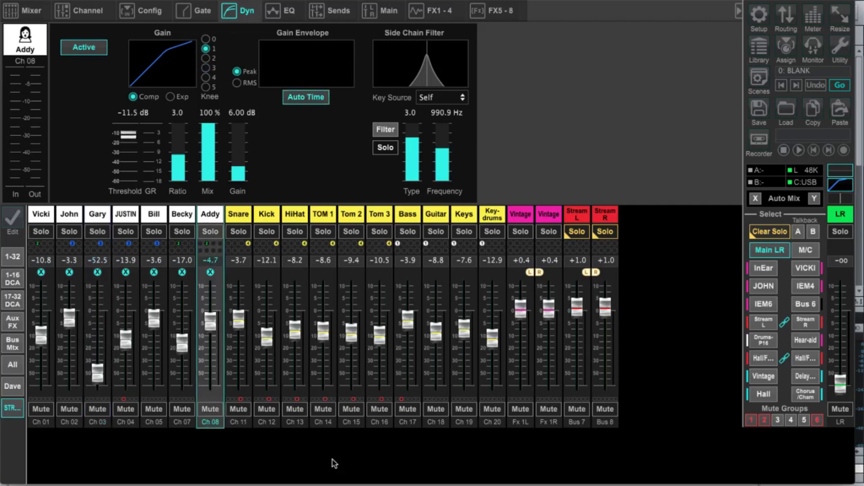
On the Ch 03 compressor, lower the threshold to -38.5 dB and raise the makeup gain slightly
mouse_move(236, 169)
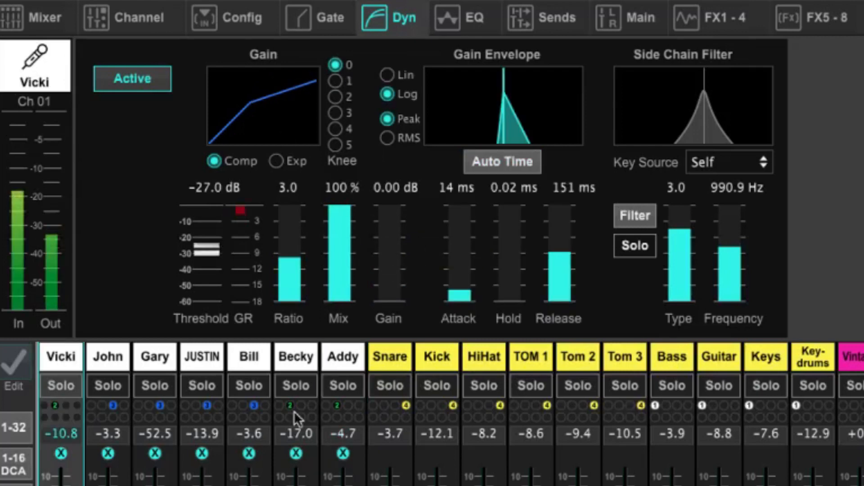
click(115, 355)
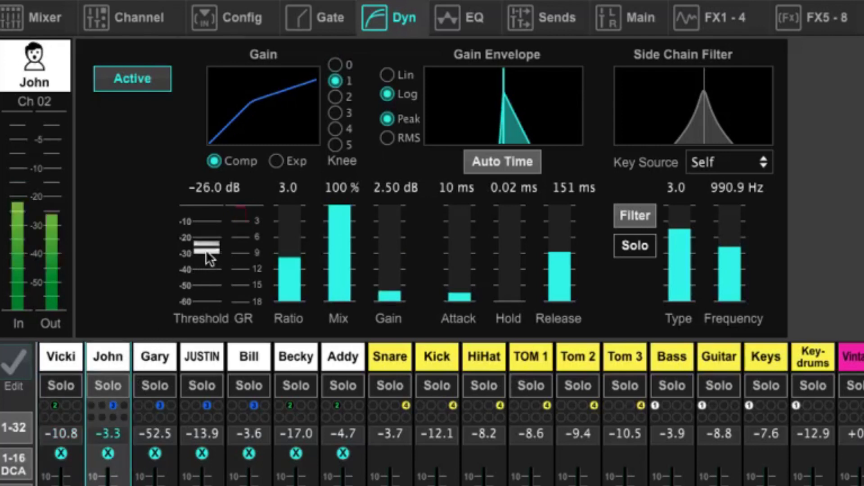
click(155, 356)
drag(207, 232, 204, 333)
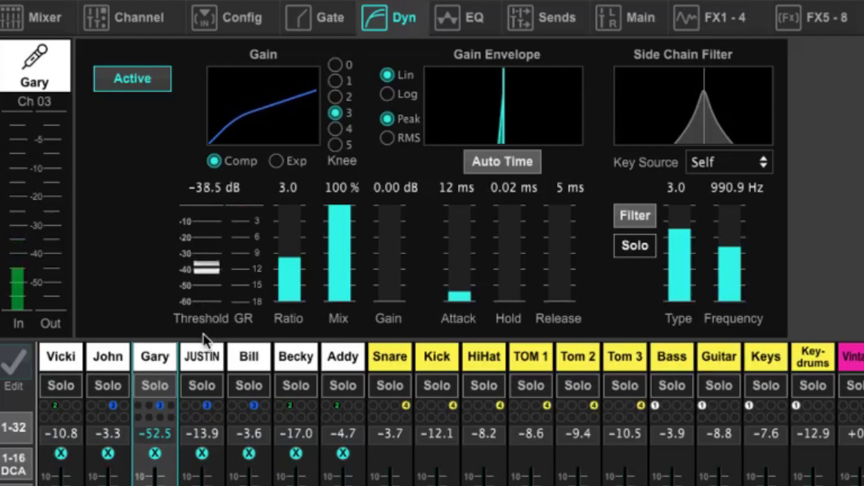
drag(384, 300, 385, 281)
On the Ch 04 compressor, lower the threshold slightly and add a little makeup gain
click(201, 356)
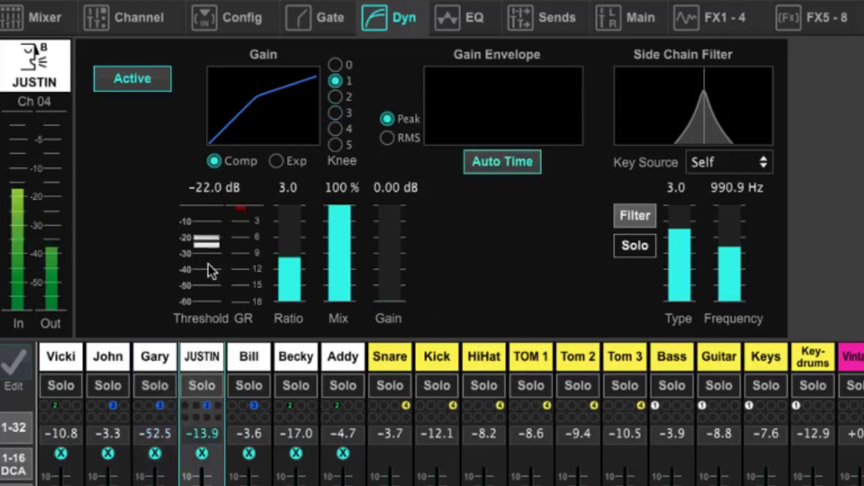
drag(322, 279, 323, 279)
drag(215, 254, 218, 257)
drag(381, 299, 386, 277)
Activate the Ch 05 compressor, set its threshold to -27.5 dB and add a little makeup gain
click(254, 355)
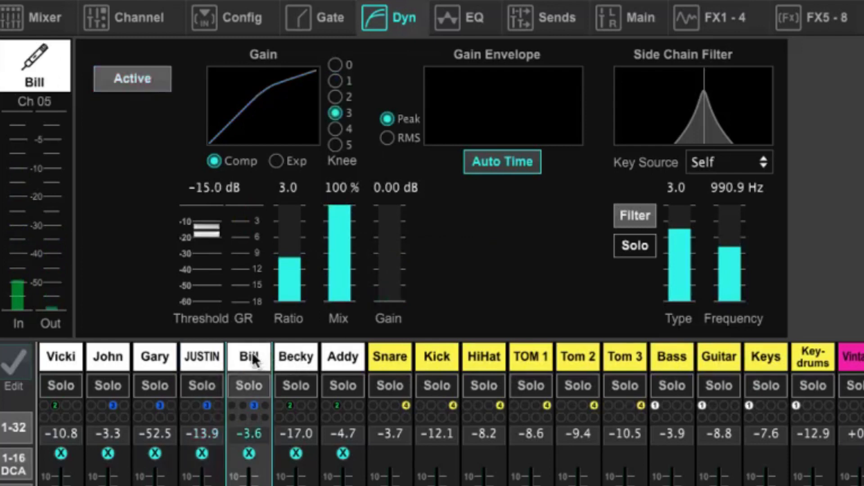
drag(206, 235, 206, 279)
click(127, 71)
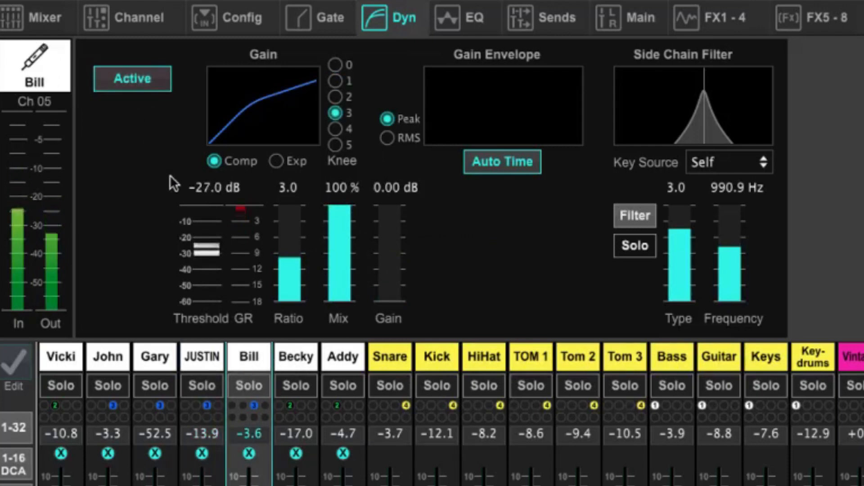
drag(204, 253, 204, 254)
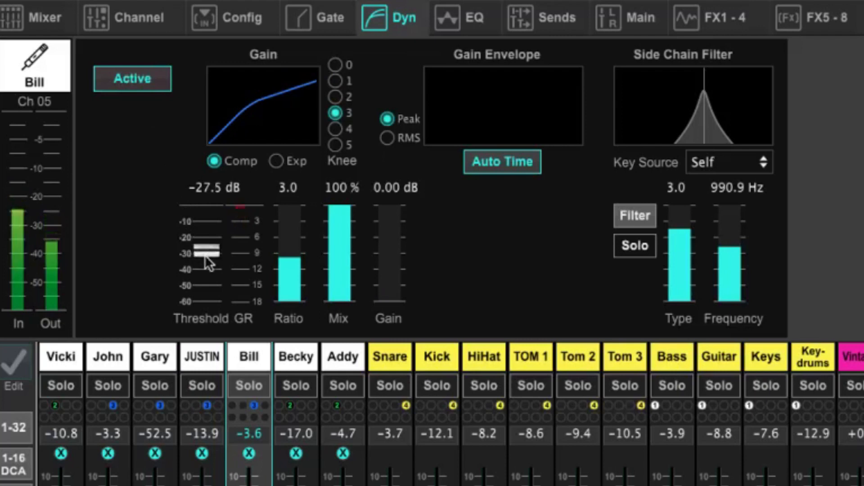
mouse_move(381, 298)
drag(381, 298, 383, 278)
Activate the Ch 07 compressor, raise its threshold slightly, reduce hold to the minimum and add a little makeup gain
click(302, 357)
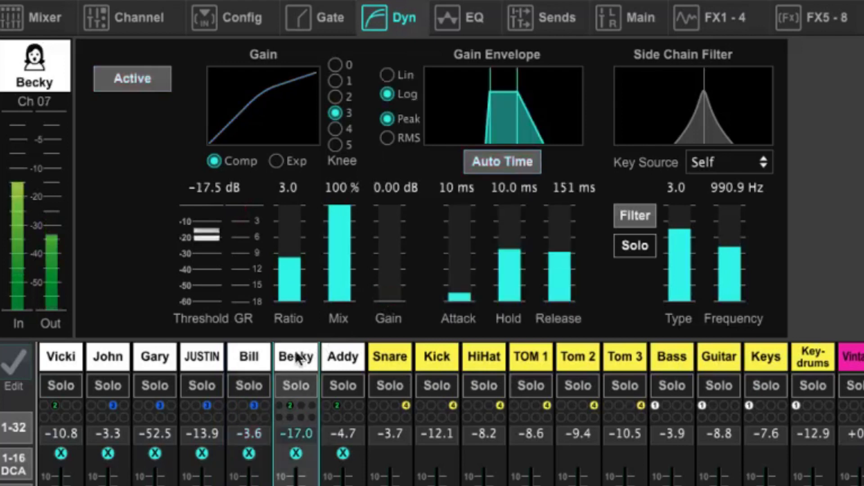
click(136, 85)
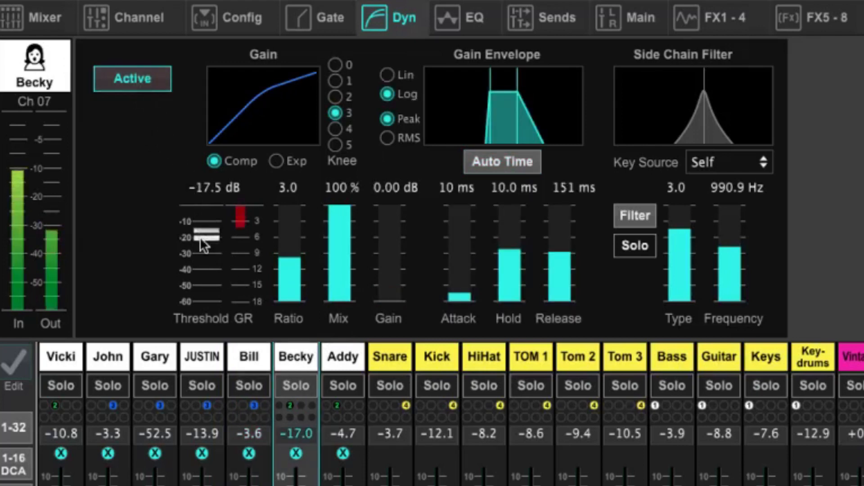
drag(200, 236, 200, 227)
mouse_move(492, 241)
drag(506, 253, 513, 415)
drag(388, 298, 388, 274)
On the Ch 08 compressor, set the threshold to -30.5 dB and the makeup gain to 2 dB
click(336, 355)
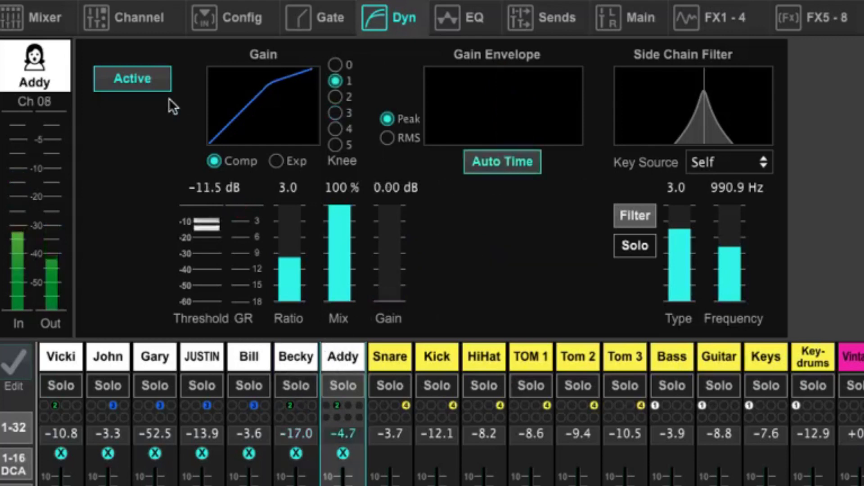
drag(204, 226, 213, 335)
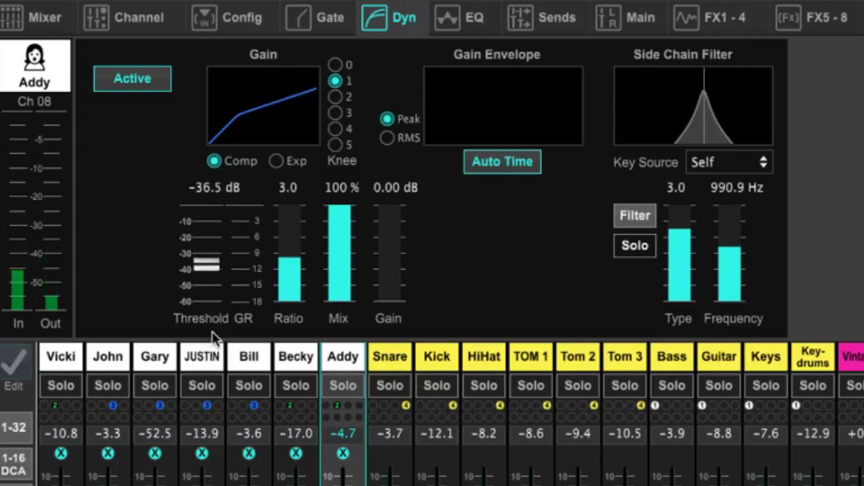
drag(213, 336, 202, 287)
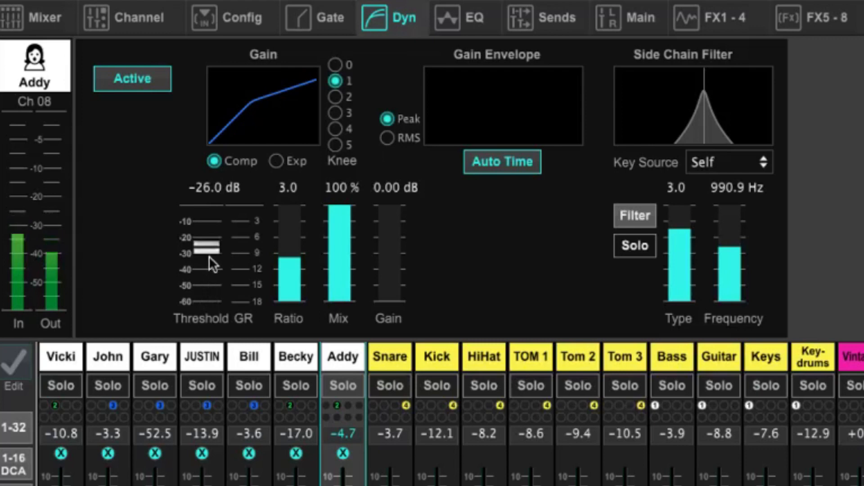
drag(207, 247, 204, 266)
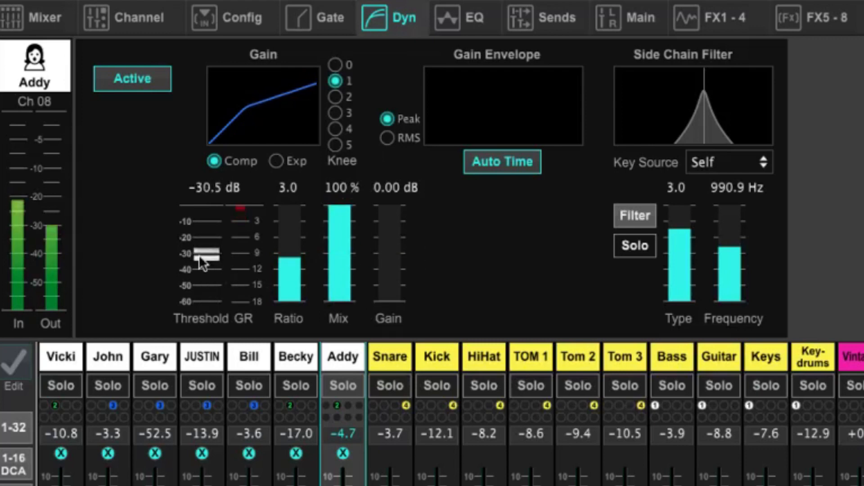
click(352, 281)
click(387, 299)
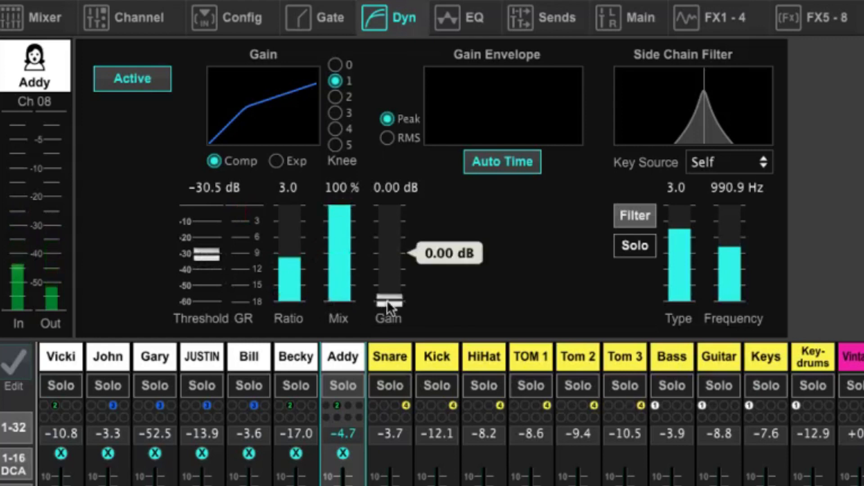
drag(387, 299, 389, 279)
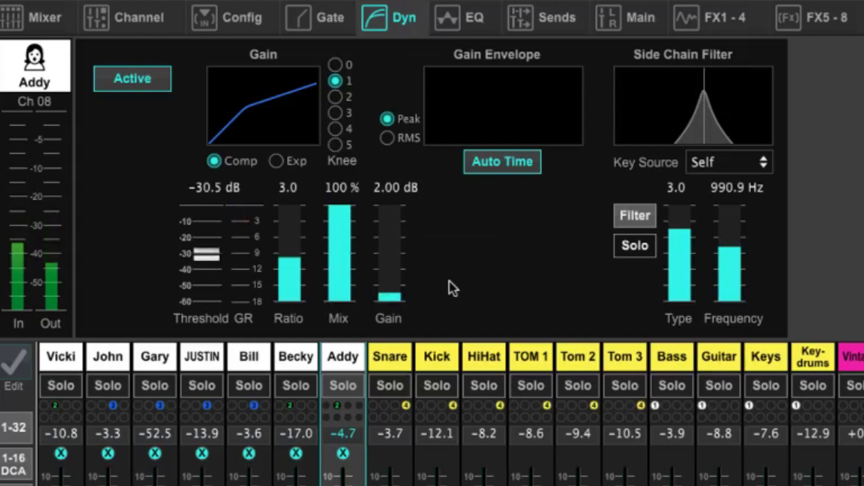
Turn off Auto Time on the Ch 08 compressor, reduce the hold to its minimum and raise the release time
click(492, 159)
click(509, 253)
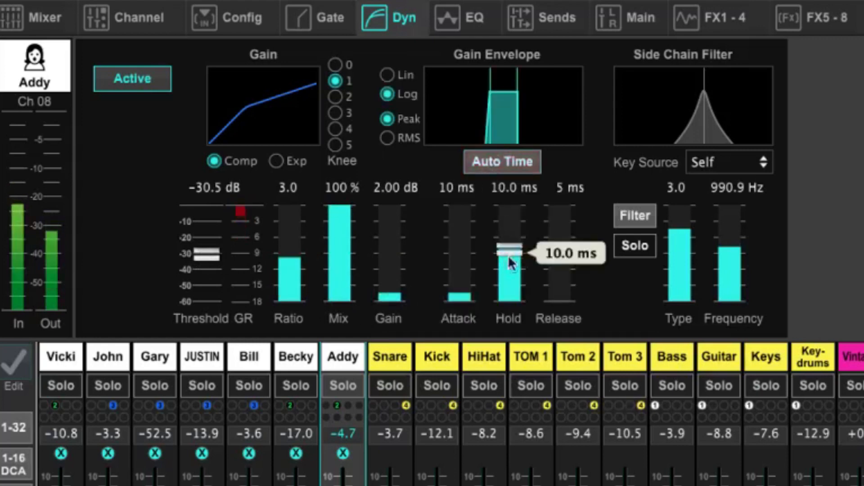
drag(510, 246, 515, 444)
click(566, 288)
drag(566, 289, 552, 195)
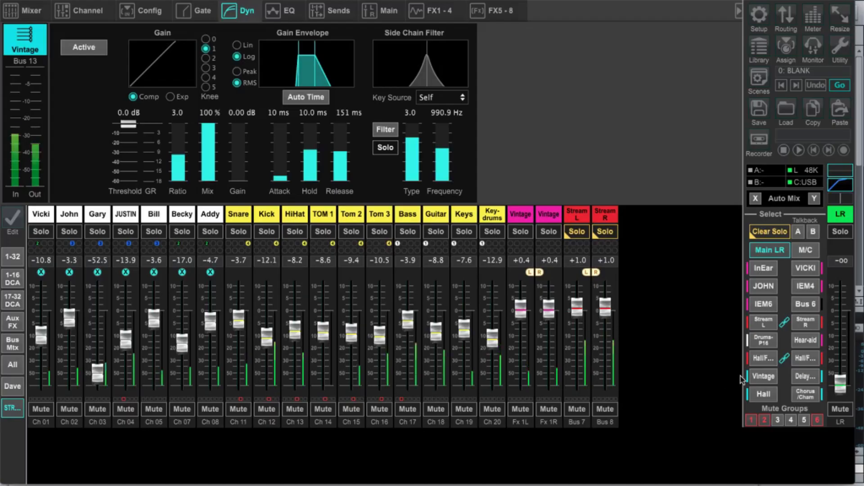
Review the Vintage reverb sends, and compare the Stream L mix with the Vintage returns switched off and on
click(765, 377)
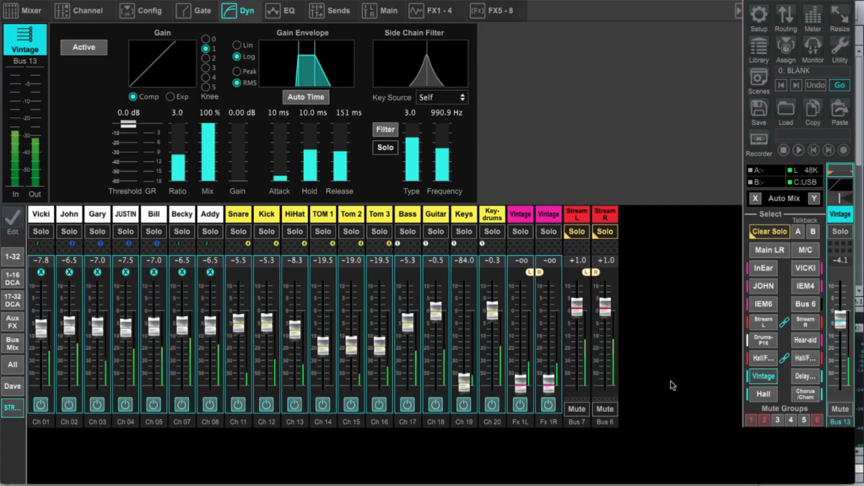
click(763, 322)
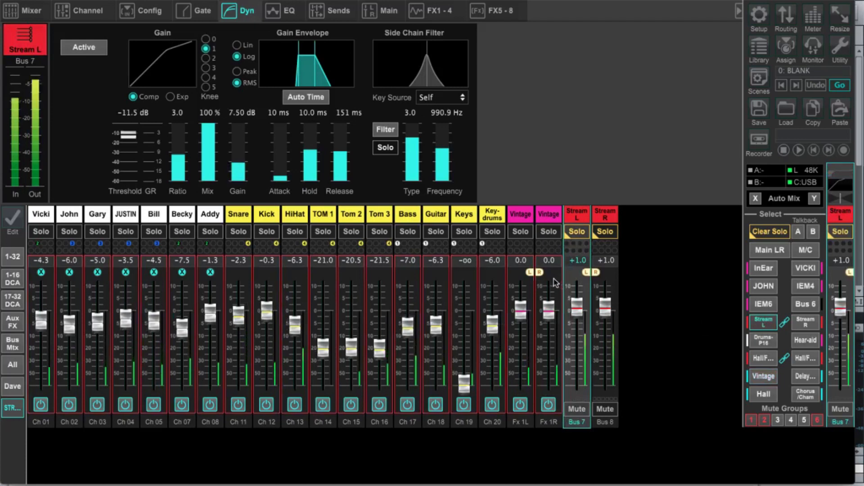
click(548, 407)
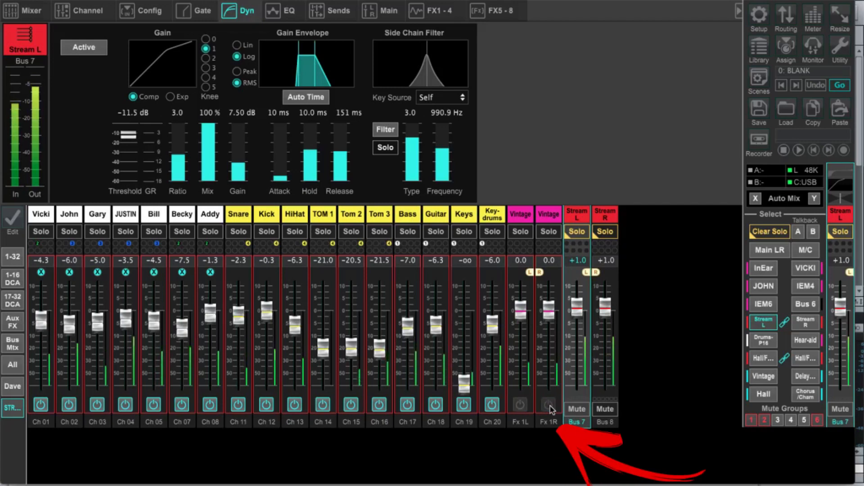
click(548, 405)
click(549, 405)
click(549, 406)
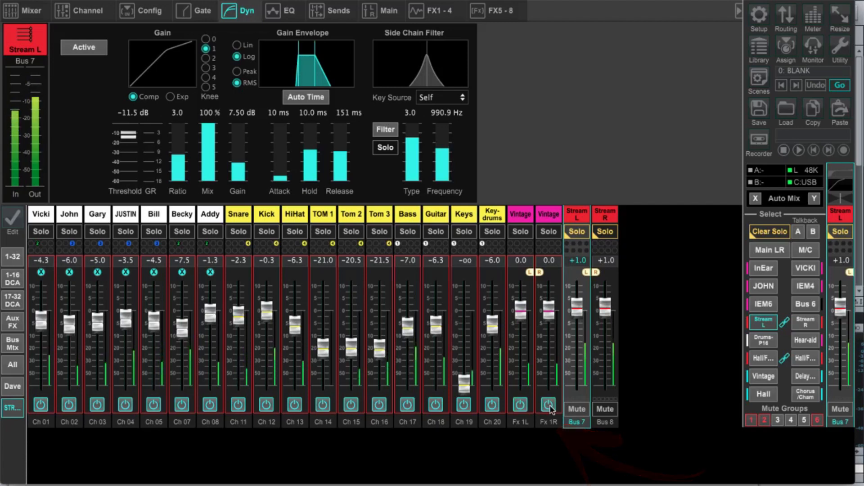
click(671, 375)
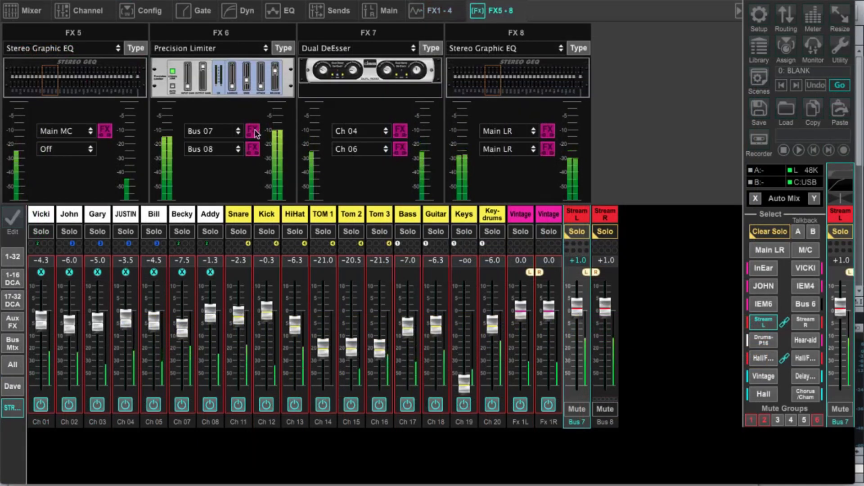
Compare the stream with and without the FX 6 Precision Limiter, leaving its inserts on Bus 07 and Bus 08 switched off
click(255, 132)
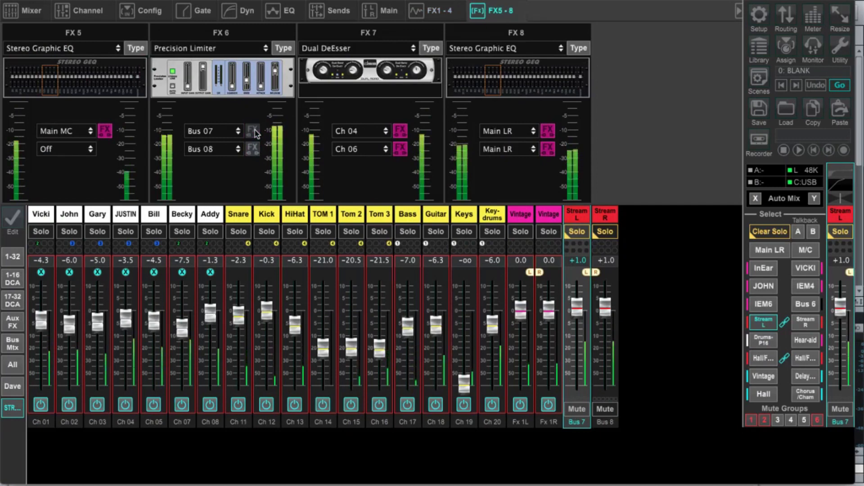
click(254, 133)
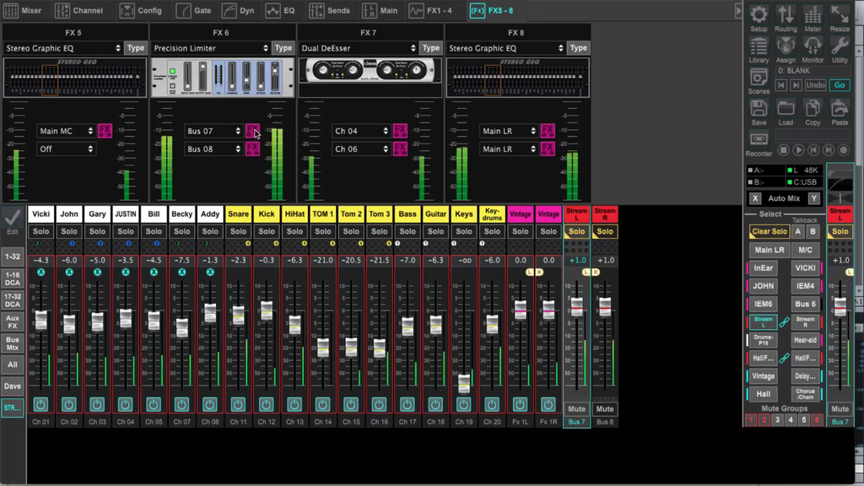
click(254, 133)
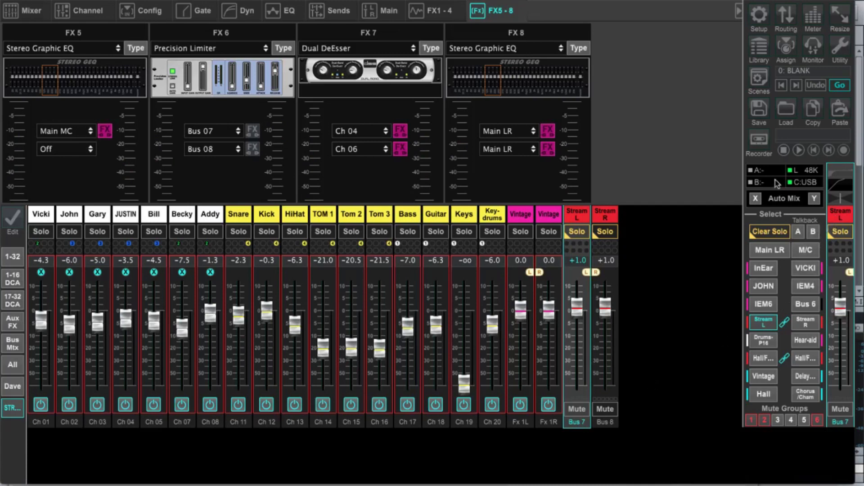
Reset all EQ bands on the Stream L bus
click(88, 11)
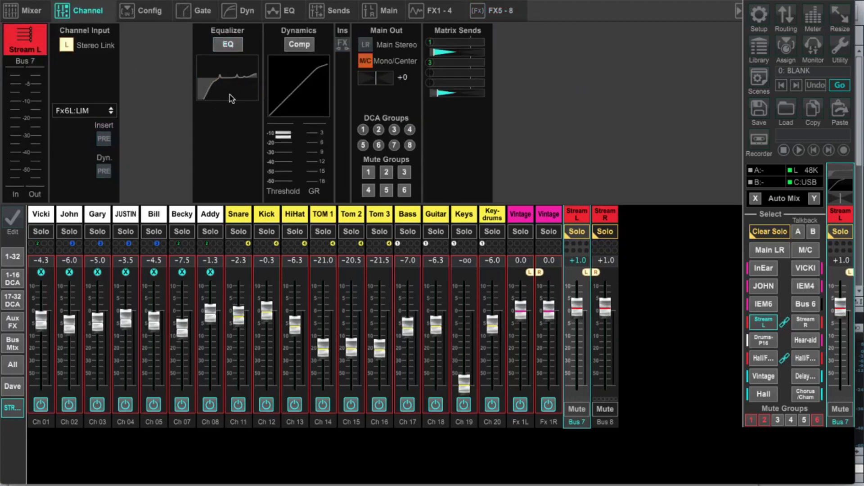
click(279, 13)
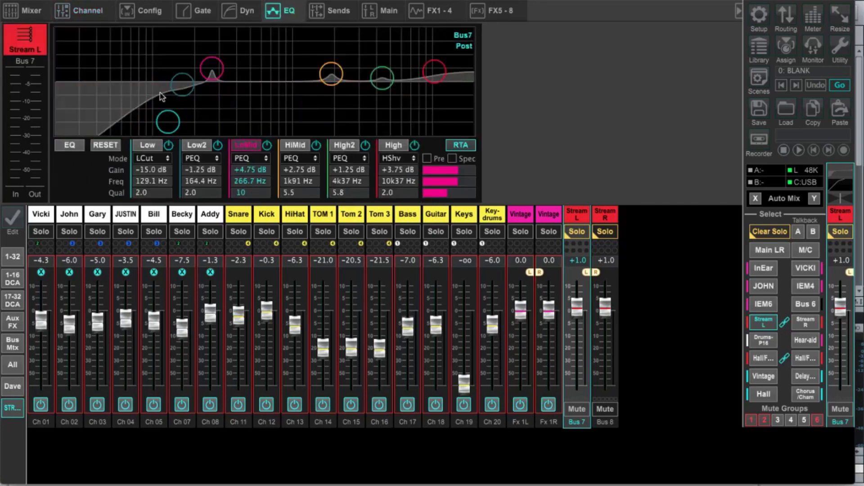
click(106, 146)
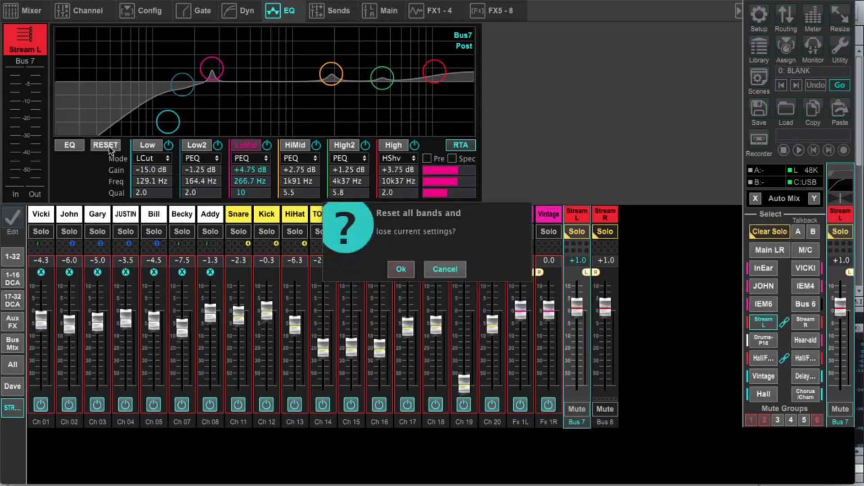
click(405, 272)
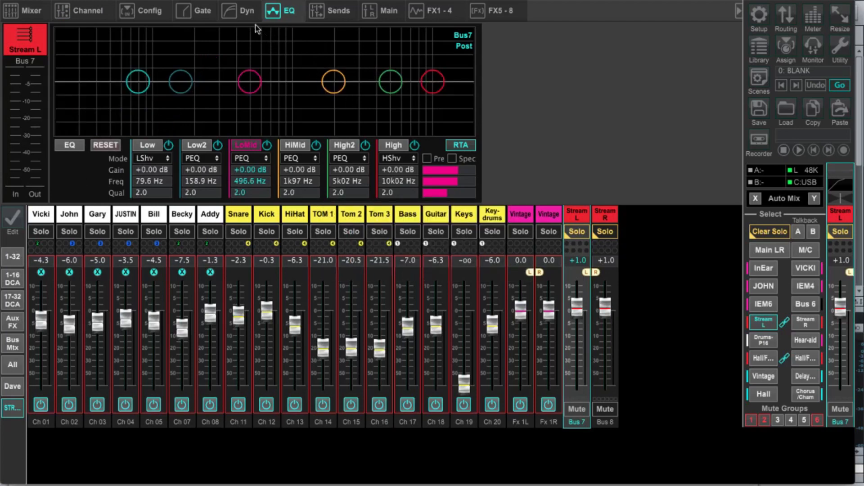
On the Stream L compressor, set gain to 0 dB, attack to 40 ms, hold to 0.02 ms, release to 5 ms and ratio to 4.0
click(247, 13)
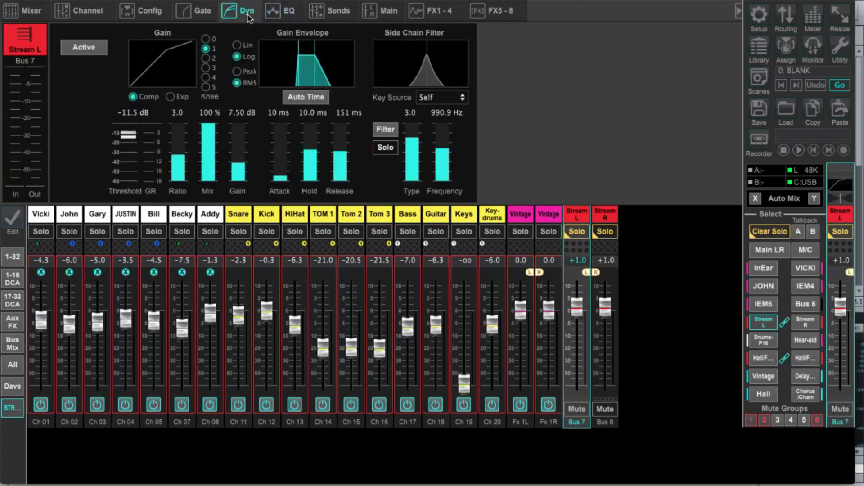
mouse_move(232, 143)
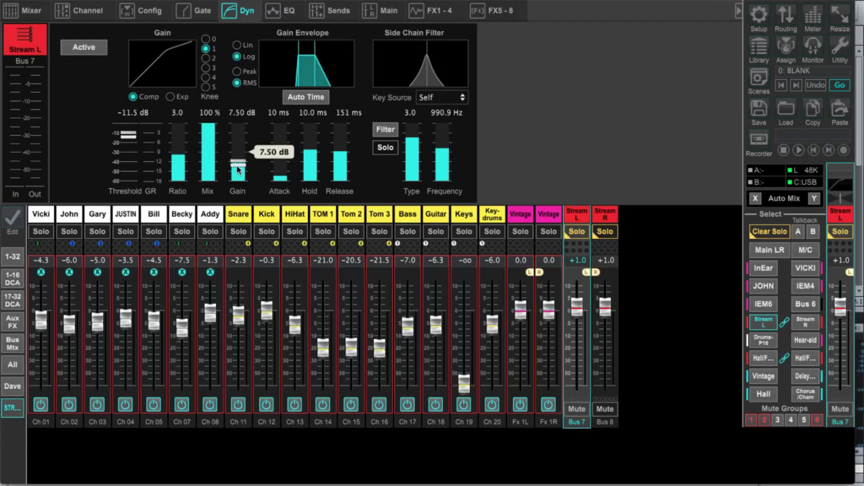
drag(239, 170, 238, 241)
mouse_move(282, 178)
drag(283, 178, 302, 274)
drag(340, 152, 339, 282)
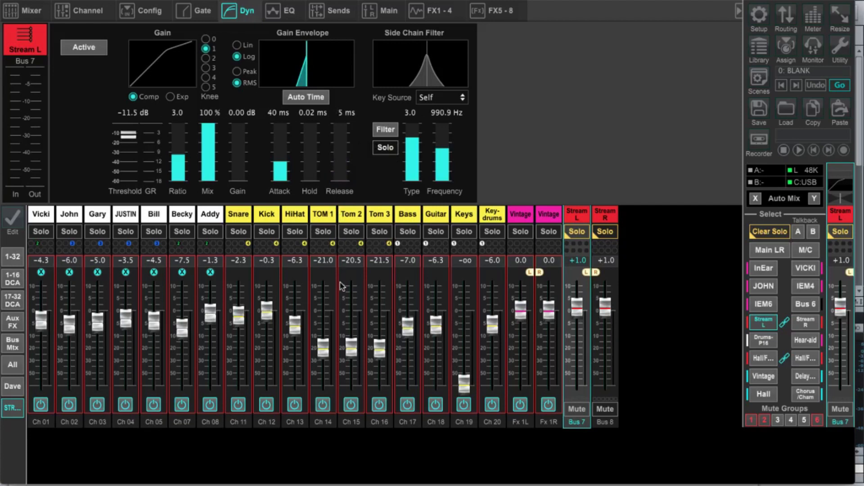
drag(178, 156, 178, 151)
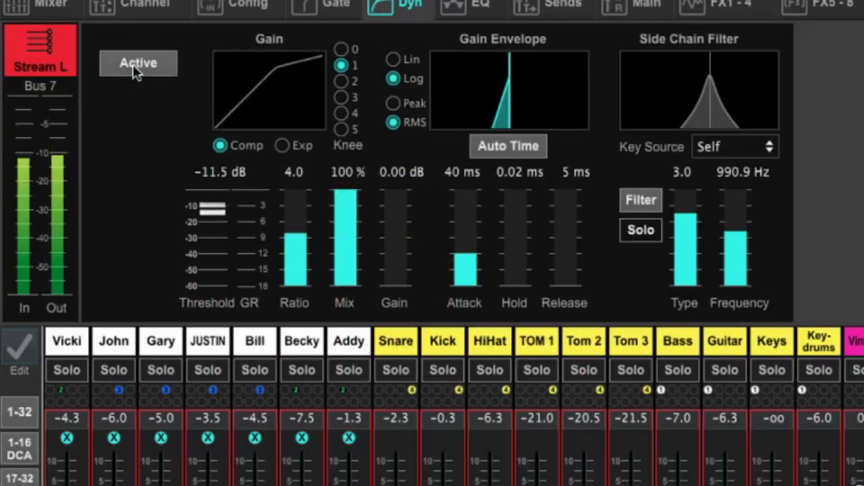
Activate the Stream L compressor, lower its threshold to -22.5 dB and raise the makeup gain to 5 dB
click(84, 50)
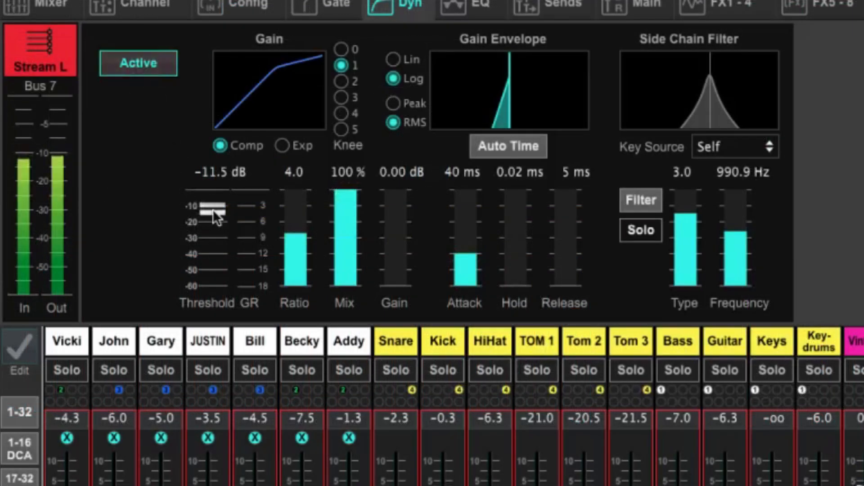
drag(212, 209, 211, 255)
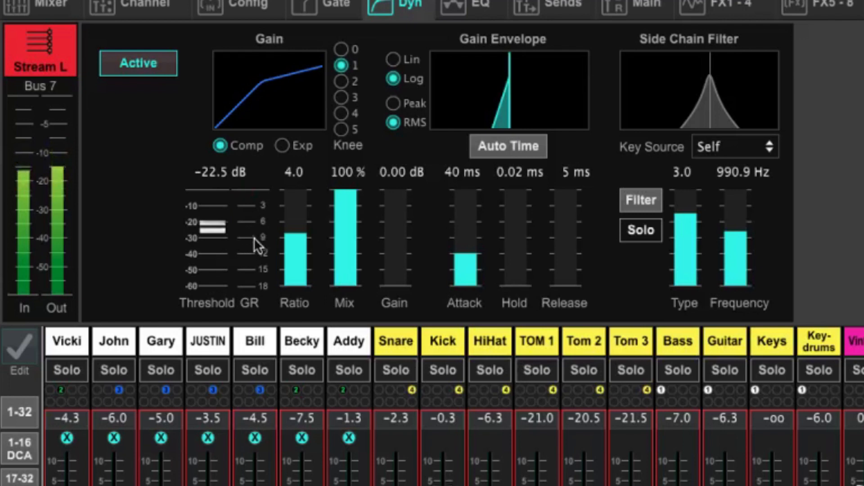
mouse_move(388, 279)
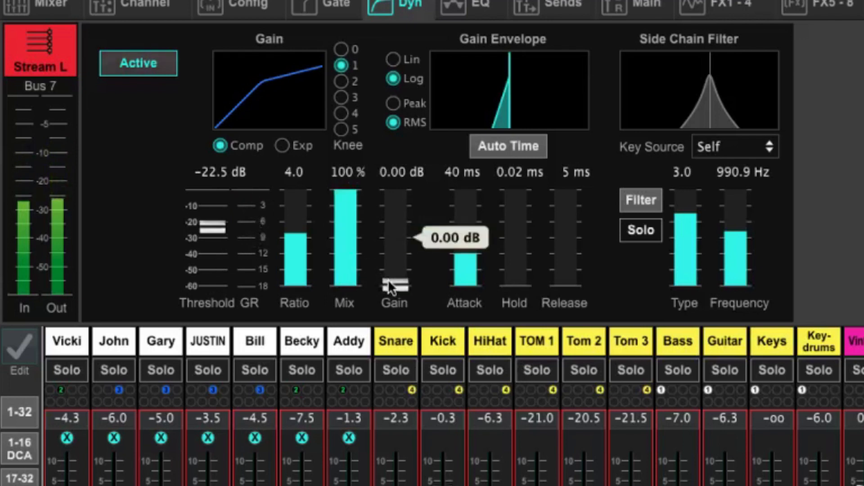
drag(390, 282, 387, 234)
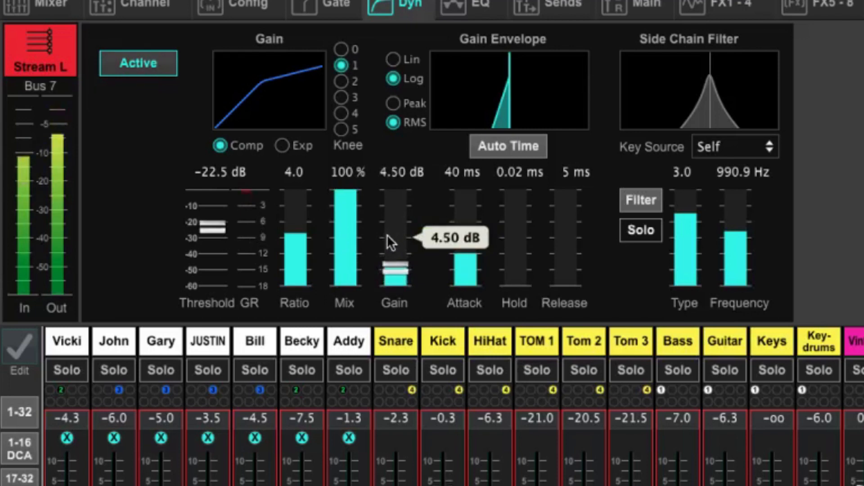
drag(389, 268, 390, 263)
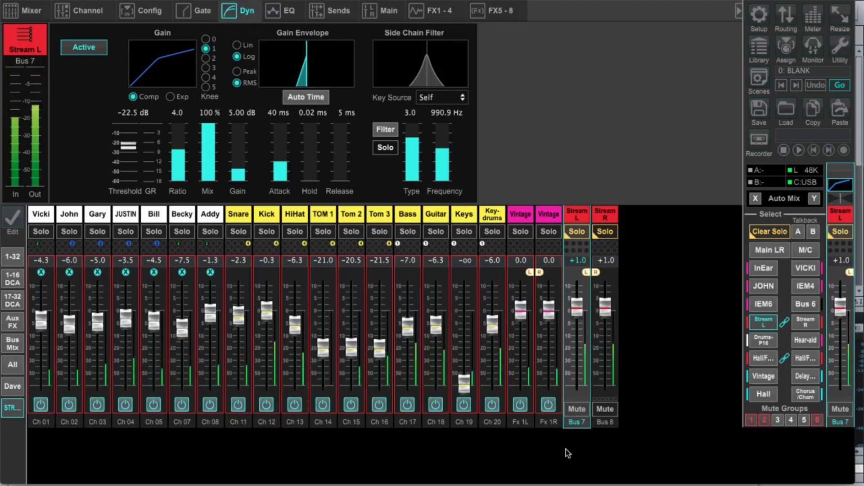
Lower the input gain of the FX 6 Precision Limiter to 5.5 dB and close the limiter window
key(super+grave)
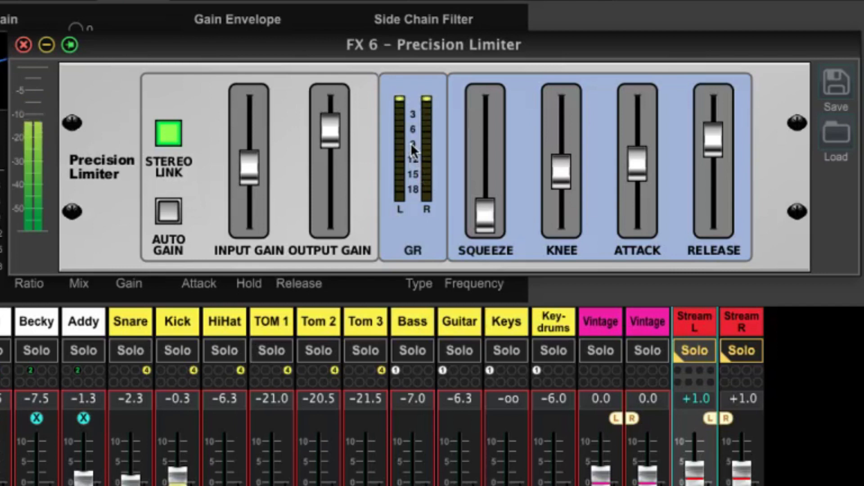
mouse_move(252, 178)
drag(250, 176, 249, 209)
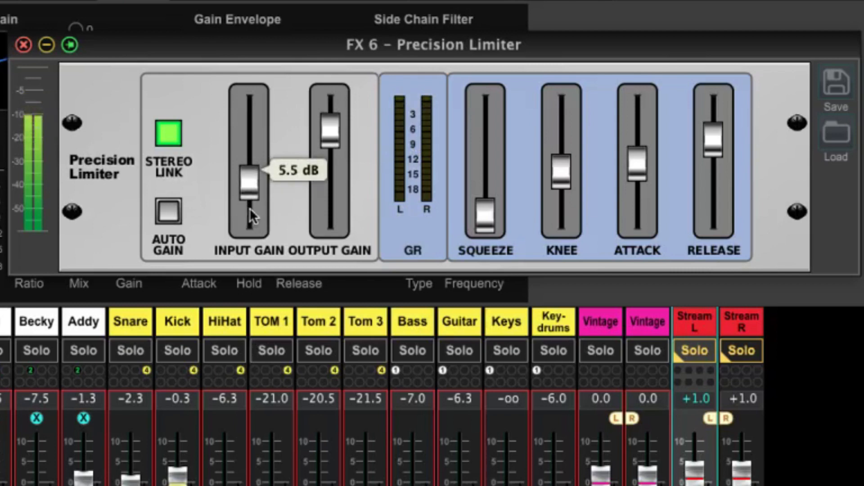
mouse_move(325, 198)
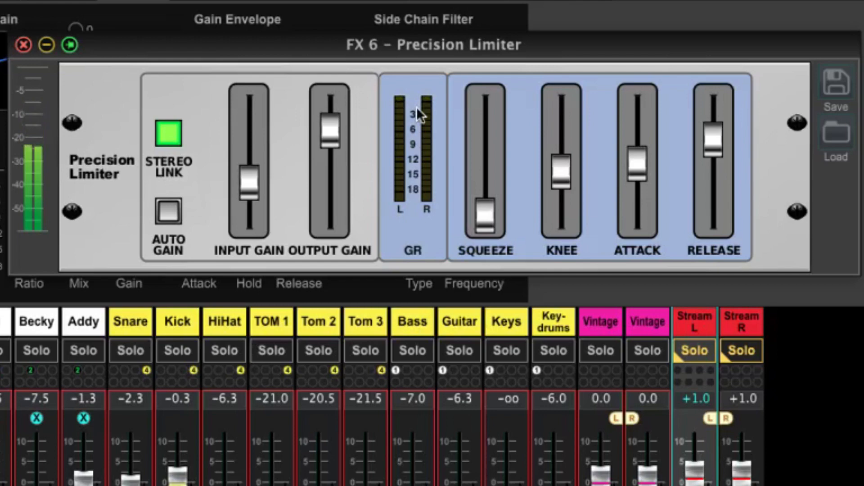
click(25, 46)
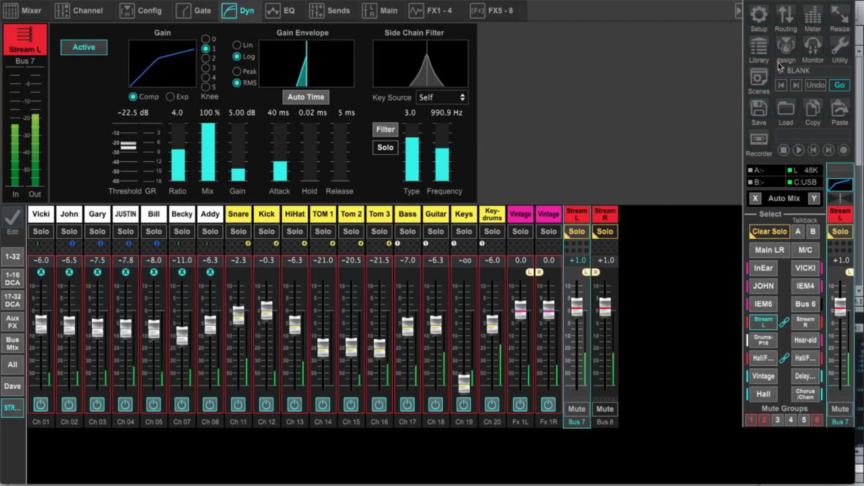
Compare mono and stereo monitoring in the monitor settings, leave Mono switched off and close the window
click(813, 48)
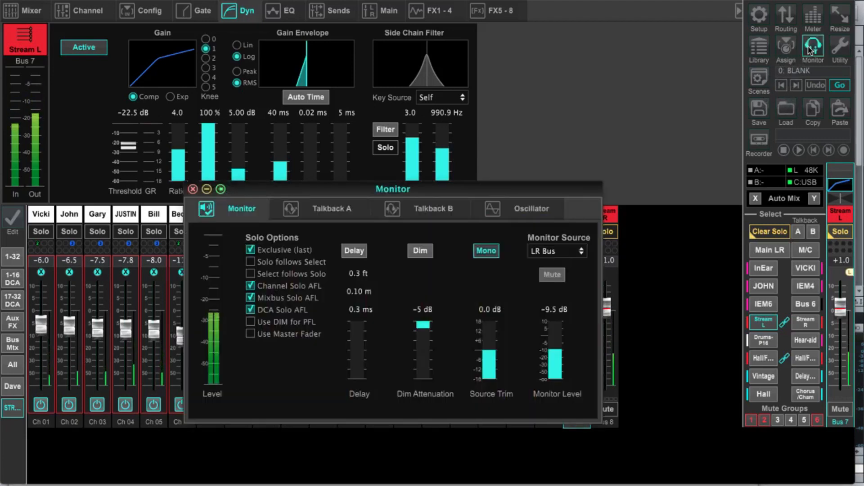
click(486, 252)
click(486, 250)
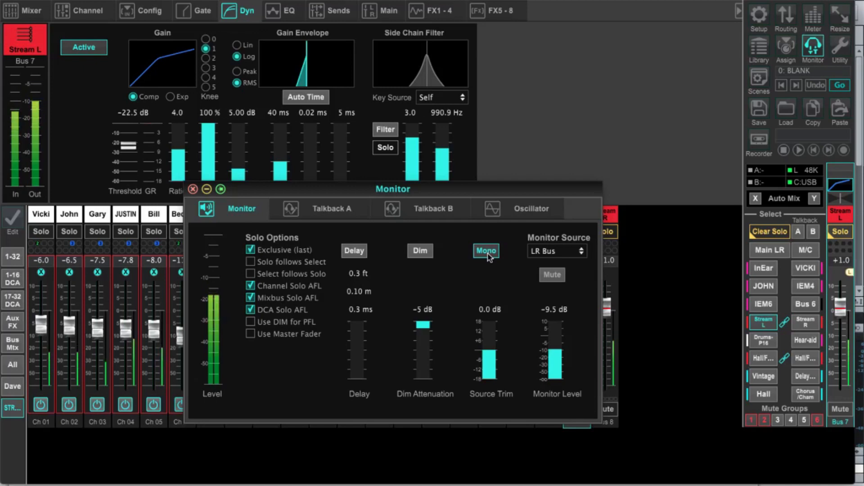
click(488, 252)
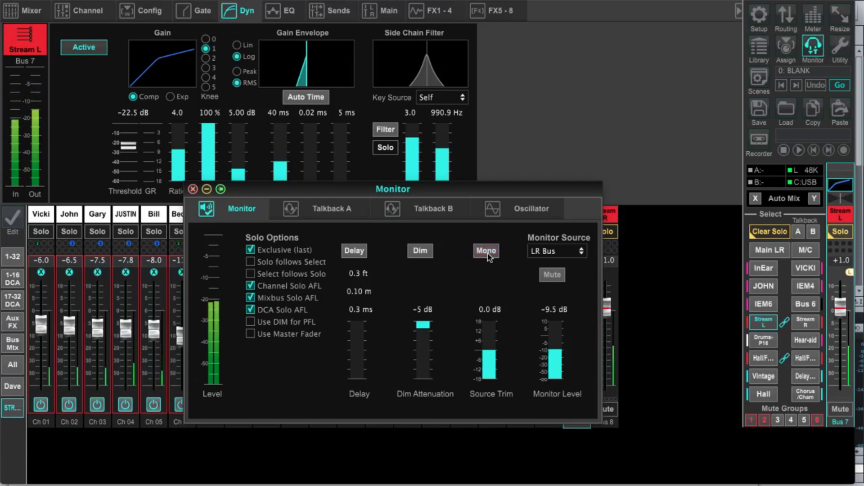
click(193, 189)
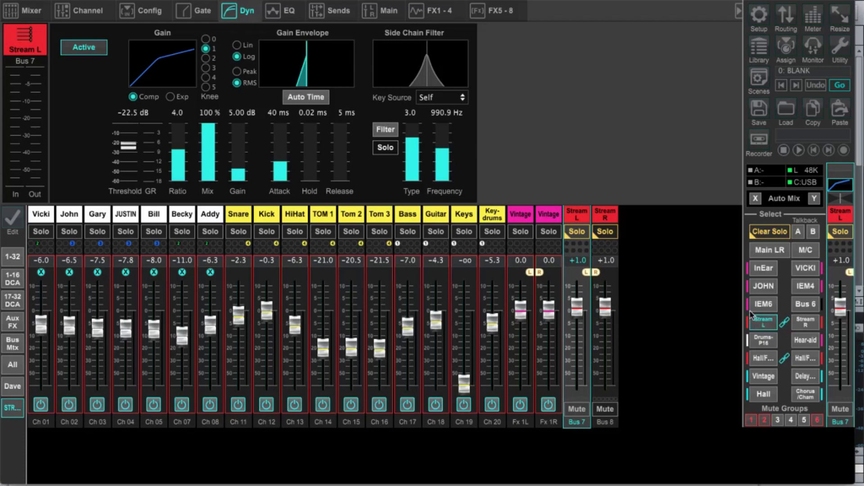
On the Stream L bus EQ, boost the LoMid band at about 514 Hz
key(Right)
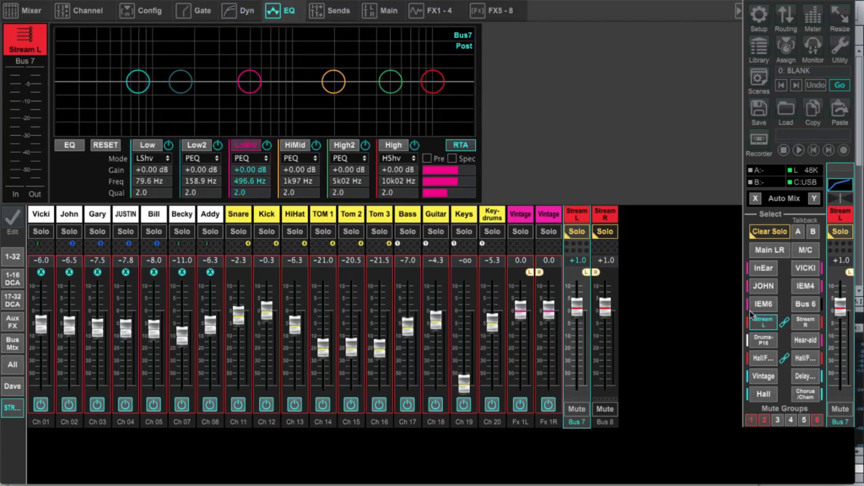
key(Left)
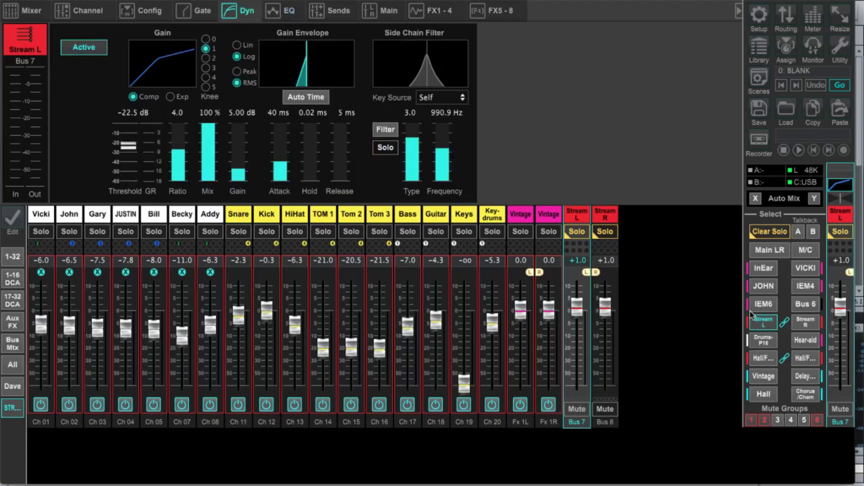
key(Right)
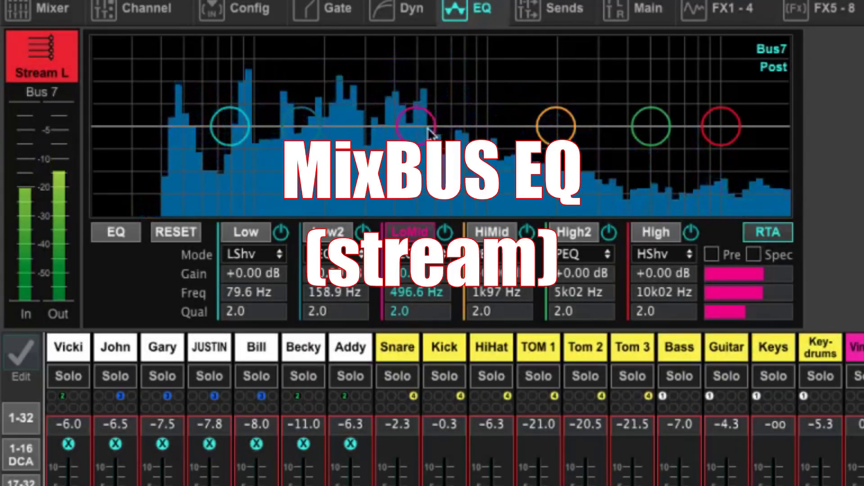
drag(432, 131, 435, 100)
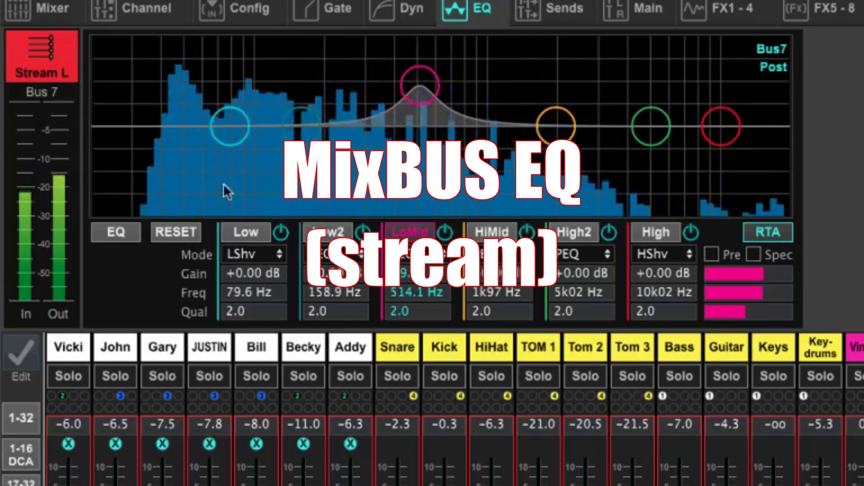
Enable the Stream L bus EQ, sweep its LoMid boost between about 377 and 514 Hz, and widen the band's Q to 1.4
click(129, 237)
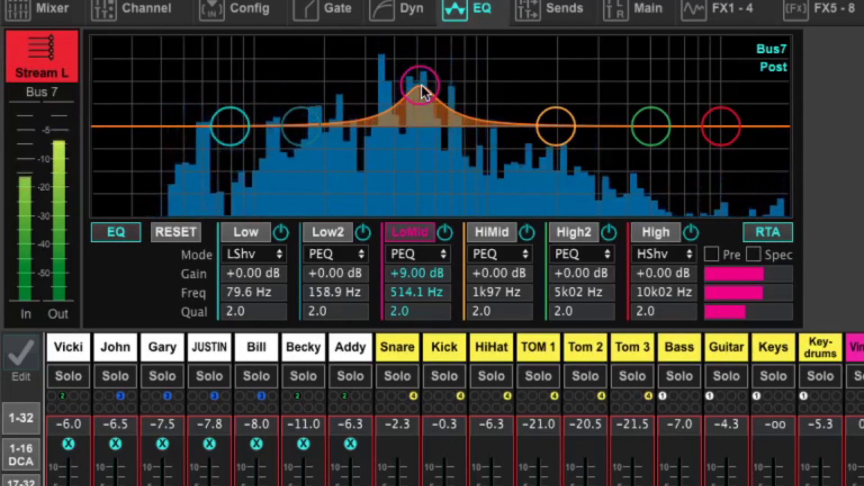
scroll(422, 84, down, 9)
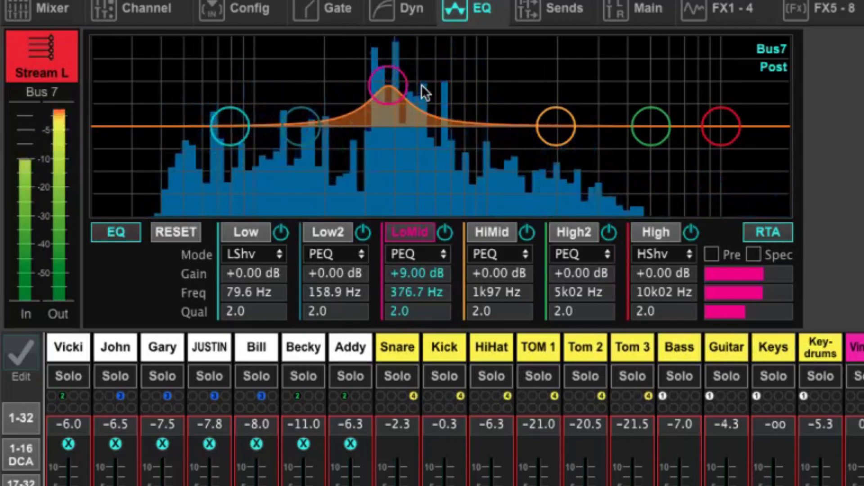
scroll(421, 85, up, 9)
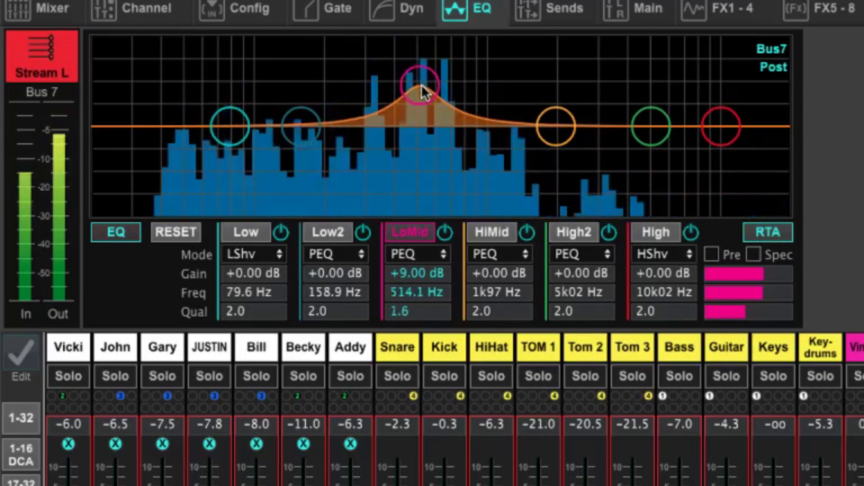
scroll(421, 85, down, 10)
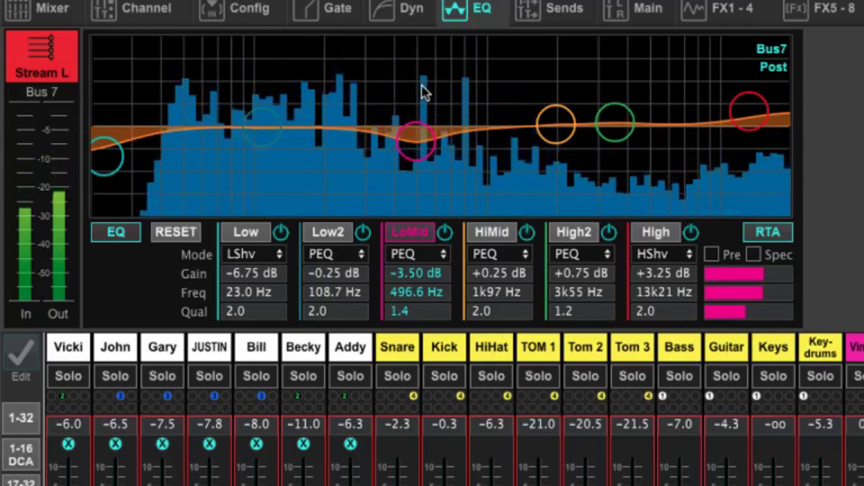
Compare the Stream L bus EQ off and on, and try a LoMid cut as deep as -15 dB before easing it to about -4.75 dB
key(e)
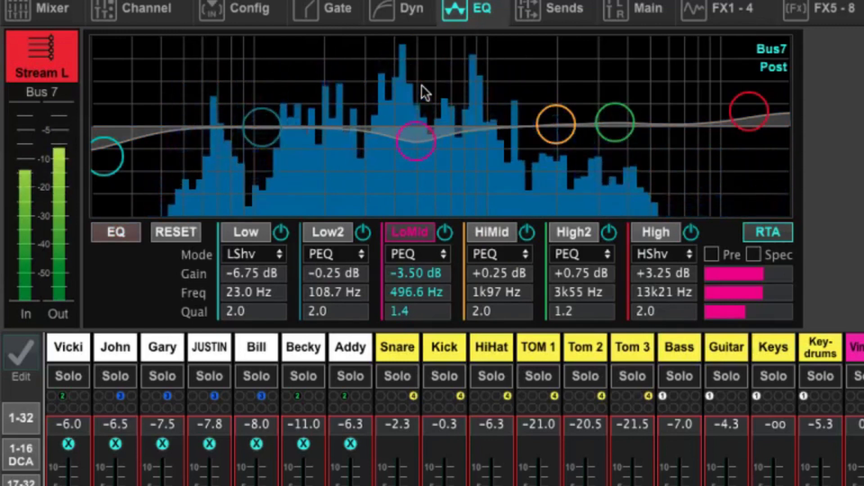
key(e)
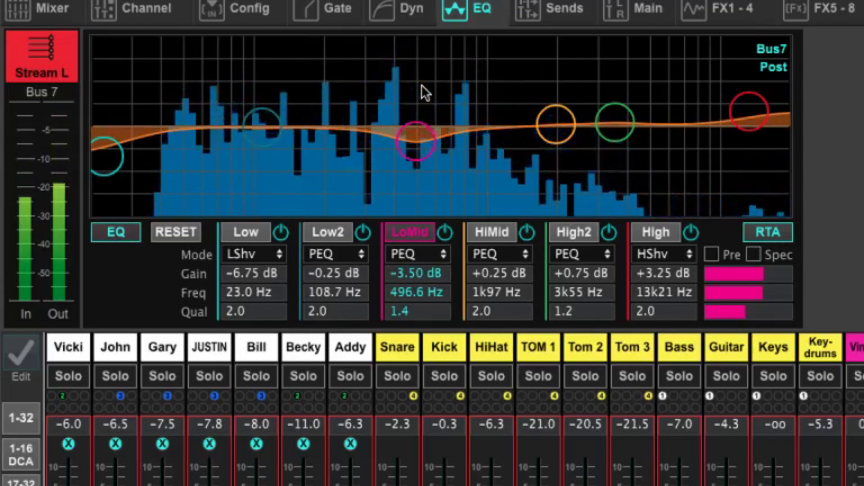
scroll(425, 93, down, 2)
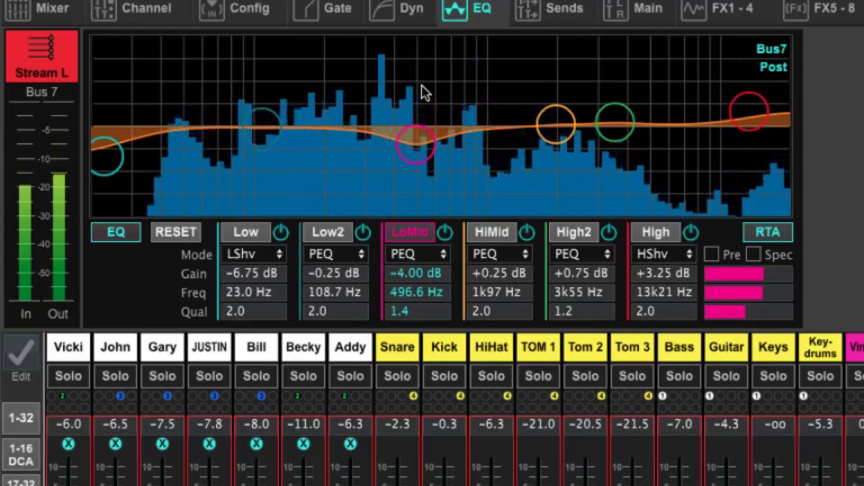
scroll(425, 94, down, 10)
scroll(422, 86, down, 4)
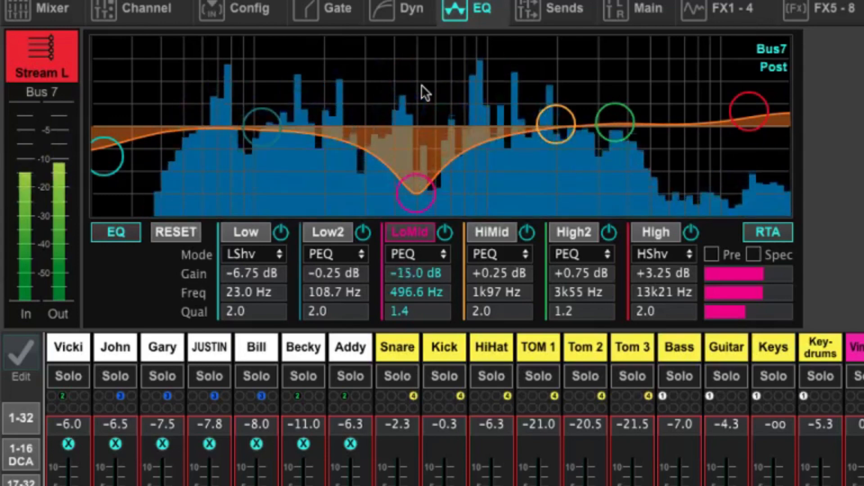
scroll(421, 85, up, 10)
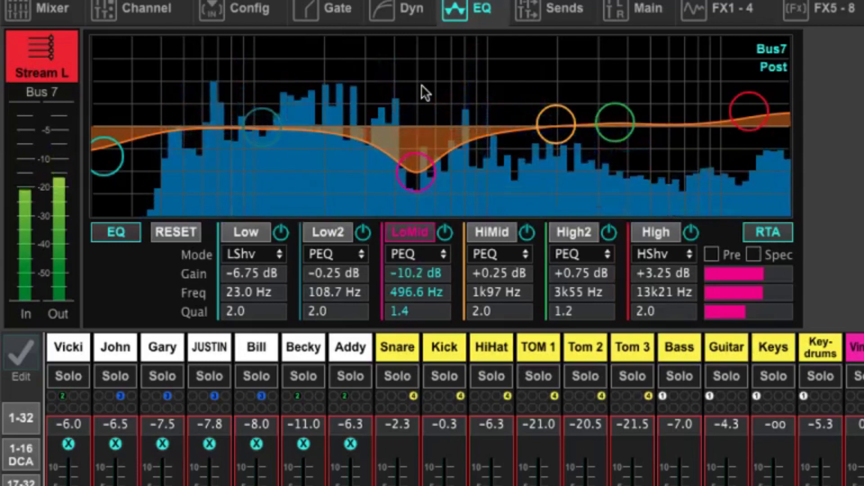
scroll(422, 86, up, 4)
scroll(421, 85, up, 4)
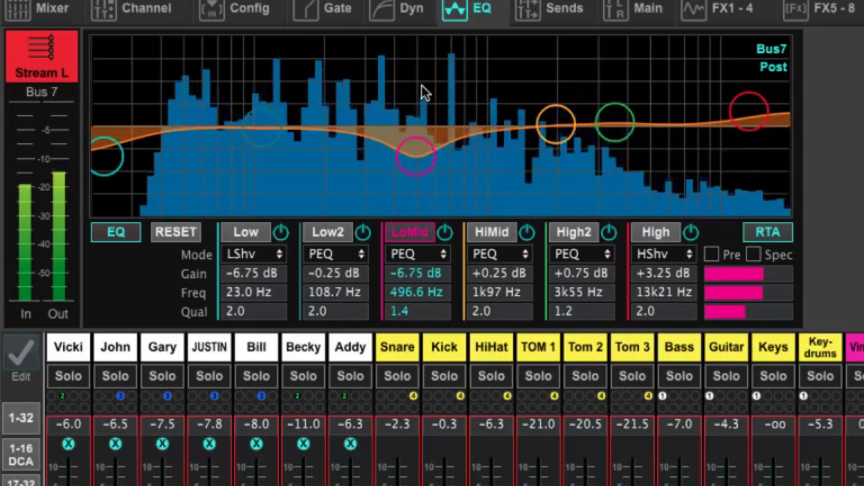
scroll(425, 93, up, 3)
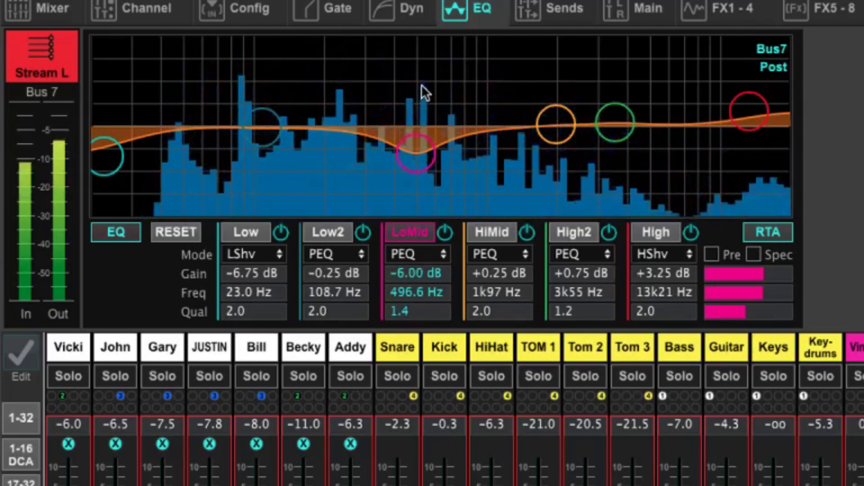
scroll(422, 85, up, 3)
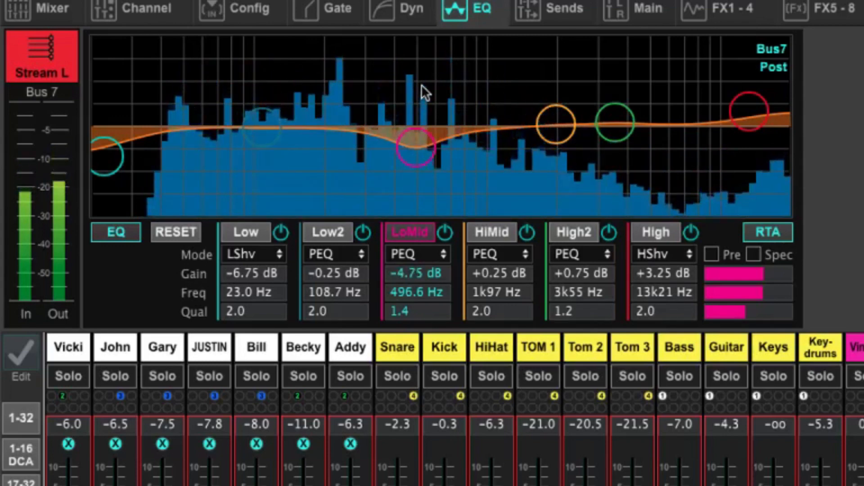
scroll(421, 84, up, 3)
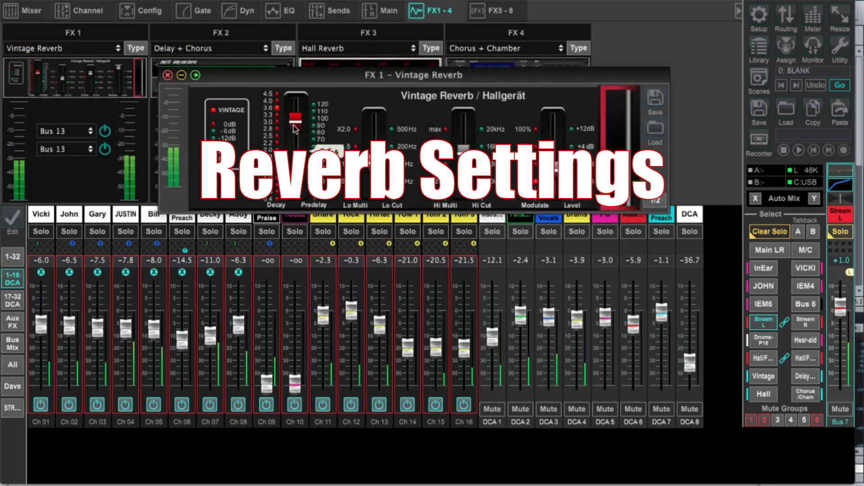
Shorten the decay of the FX 1 Vintage Reverb to about 1.5 s
drag(294, 125, 295, 176)
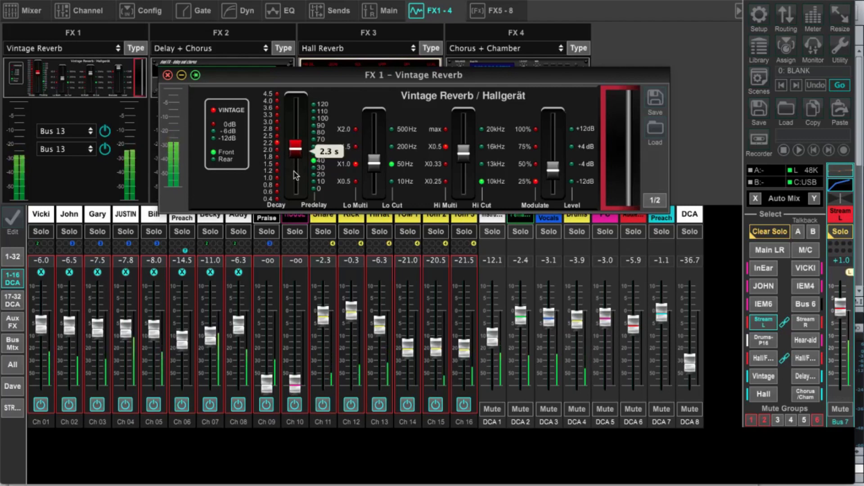
drag(295, 156, 295, 167)
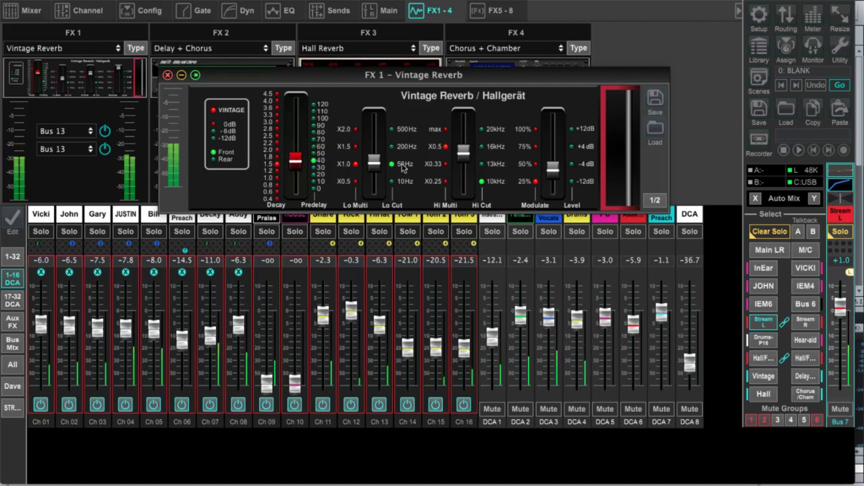
mouse_move(458, 147)
mouse_move(300, 162)
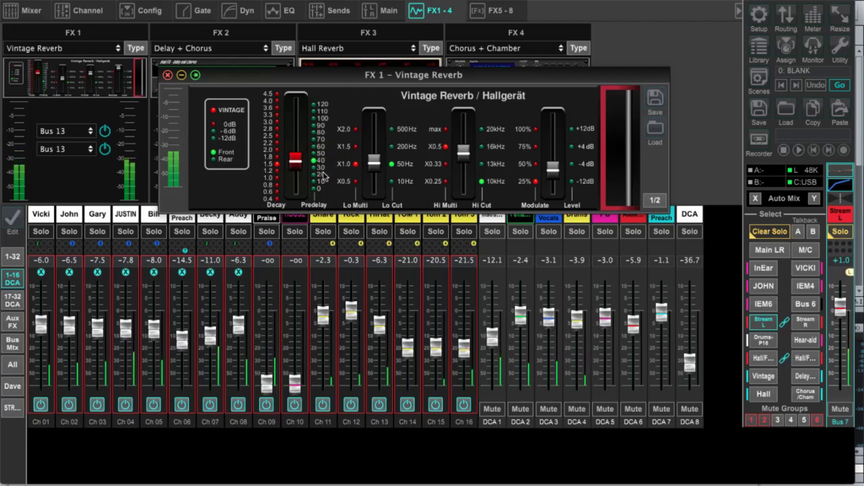
mouse_move(370, 164)
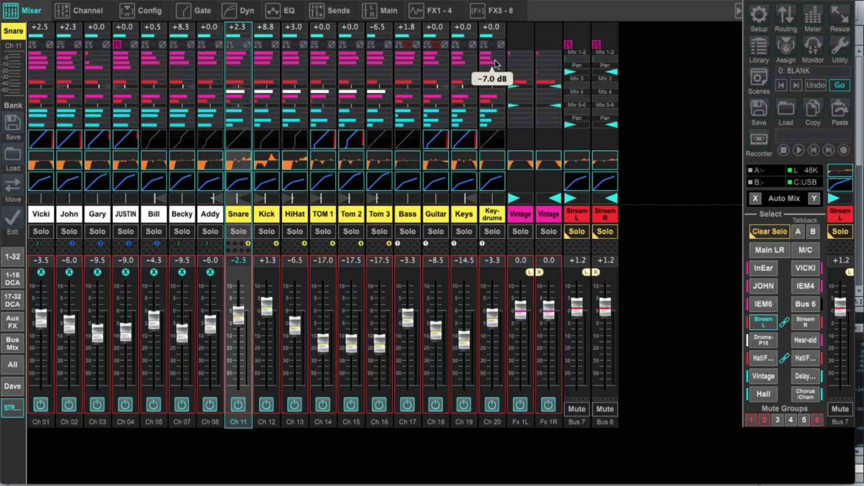
Review the effects and bus assignments in FX 5-8 and FX 1-4, and return to the mixer overview
click(482, 16)
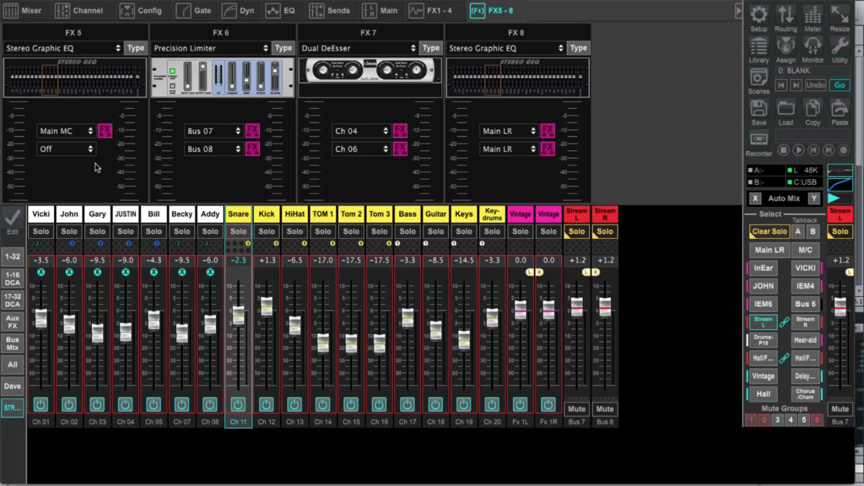
click(442, 12)
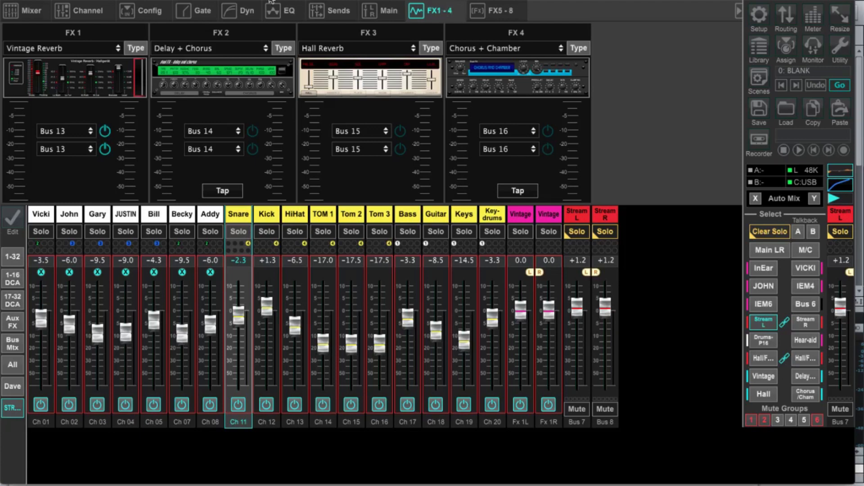
click(27, 15)
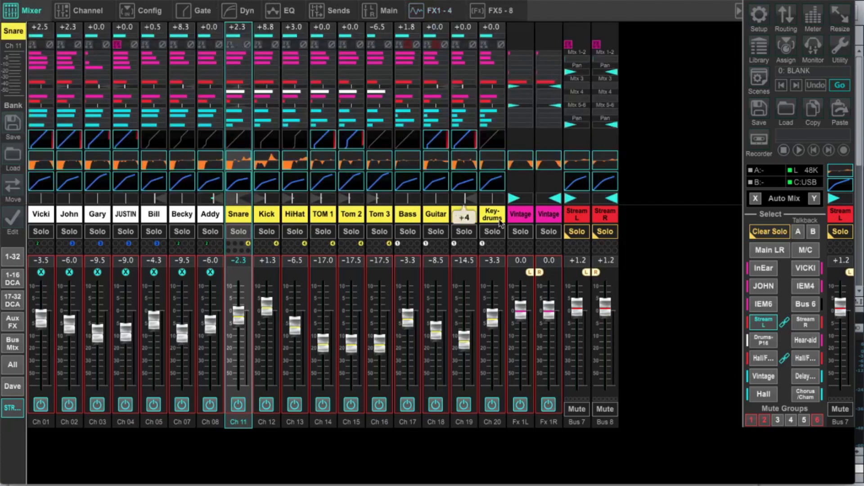